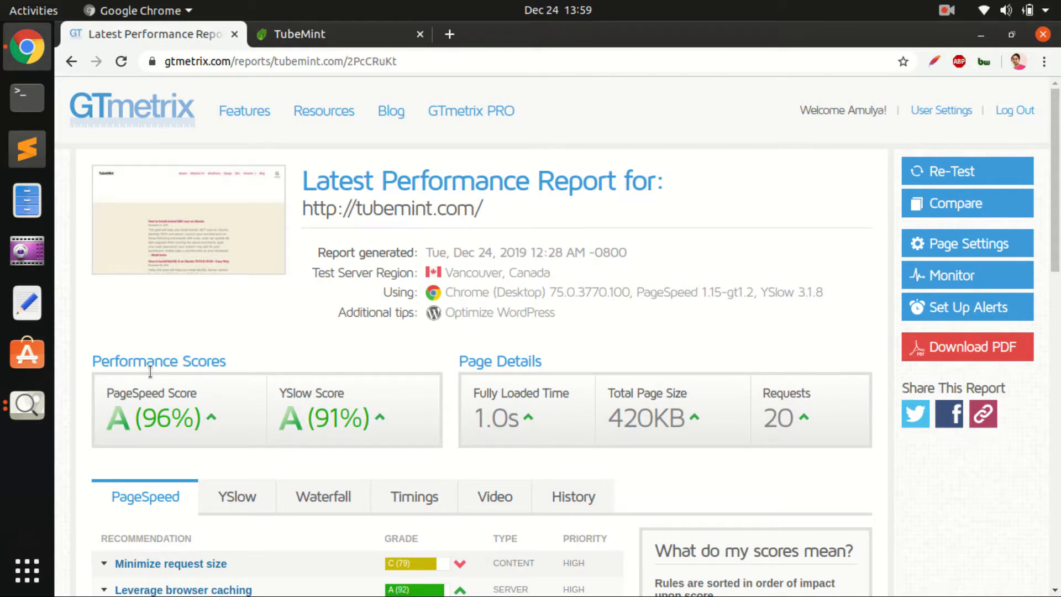
- View the saved screenshot of the earlier GTmetrix report, and review the PageSpeed recommendations in the current tubemint.com report
left_click(41, 406)
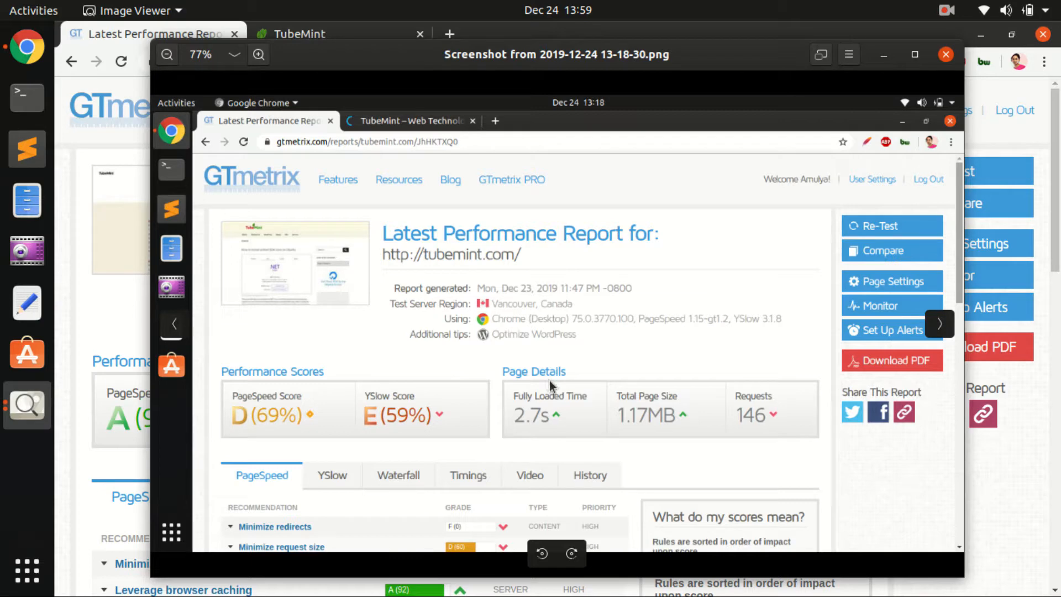
left_click(885, 54)
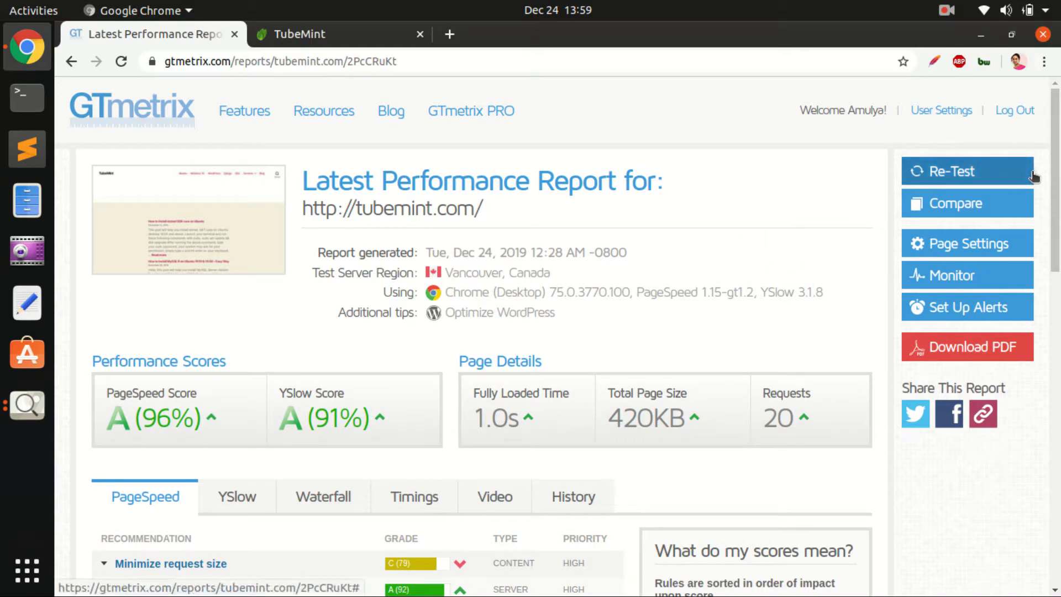
scroll(1052, 221, "down", 5)
scroll(531, 331, "down", 9)
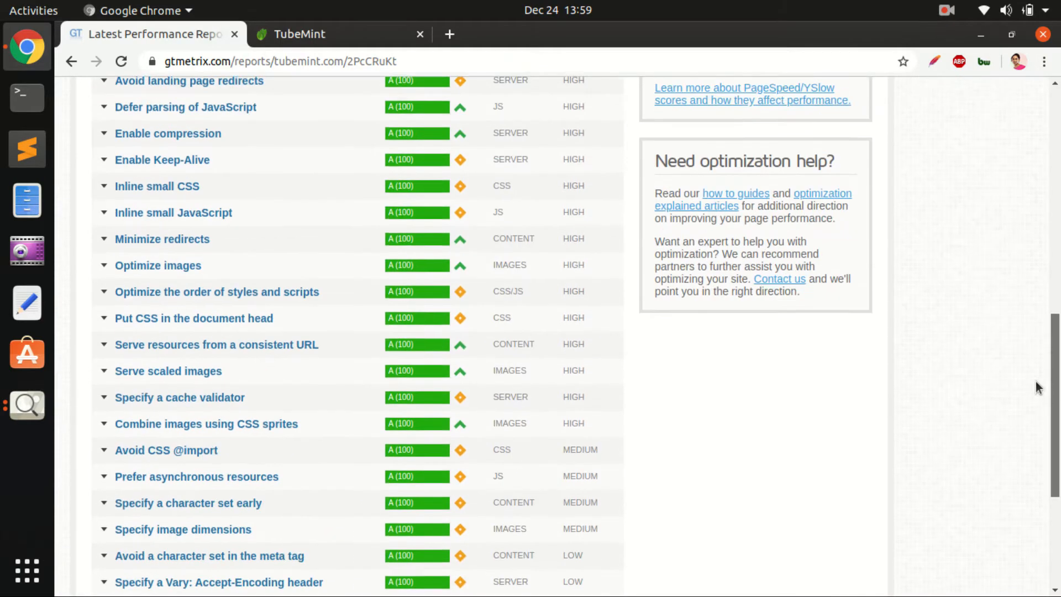
scroll(530, 332, "up", 12)
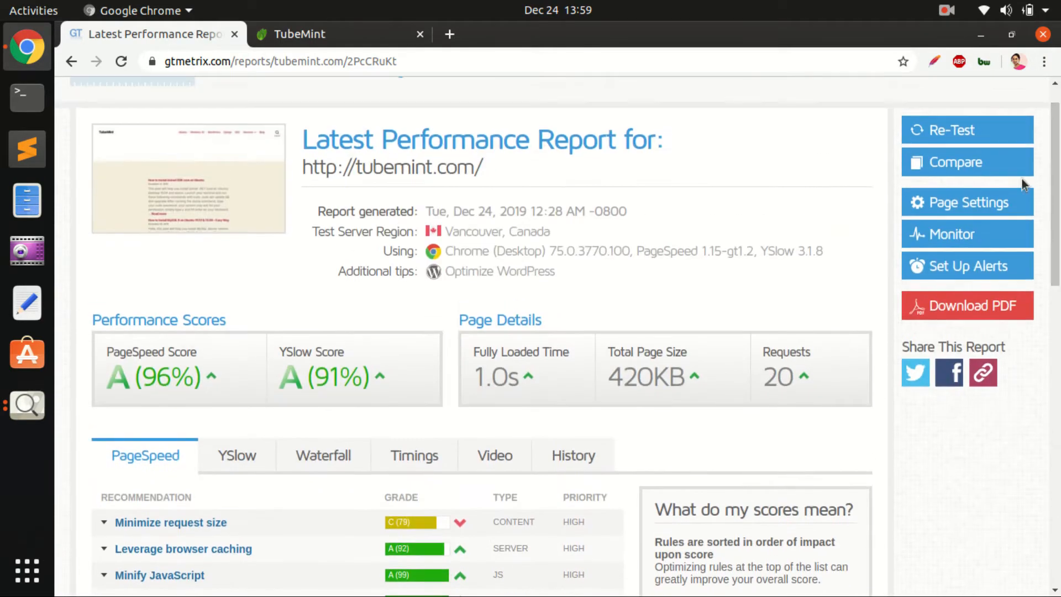
- Review the report's YSlow recommendations and return to its PageSpeed recommendations
left_click(228, 455)
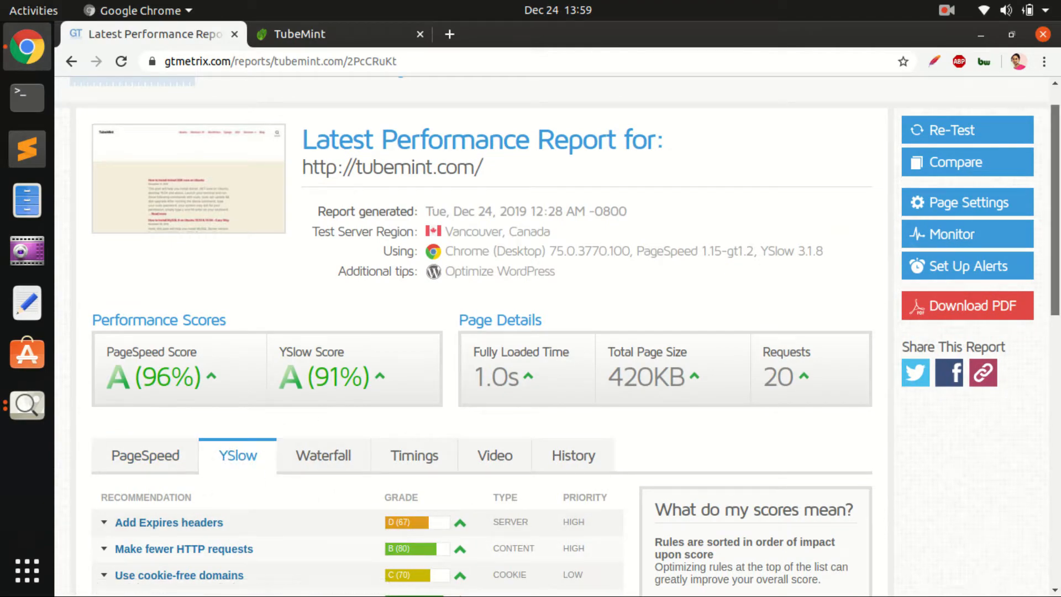
scroll(992, 117, "down", 5)
scroll(992, 116, "up", 6)
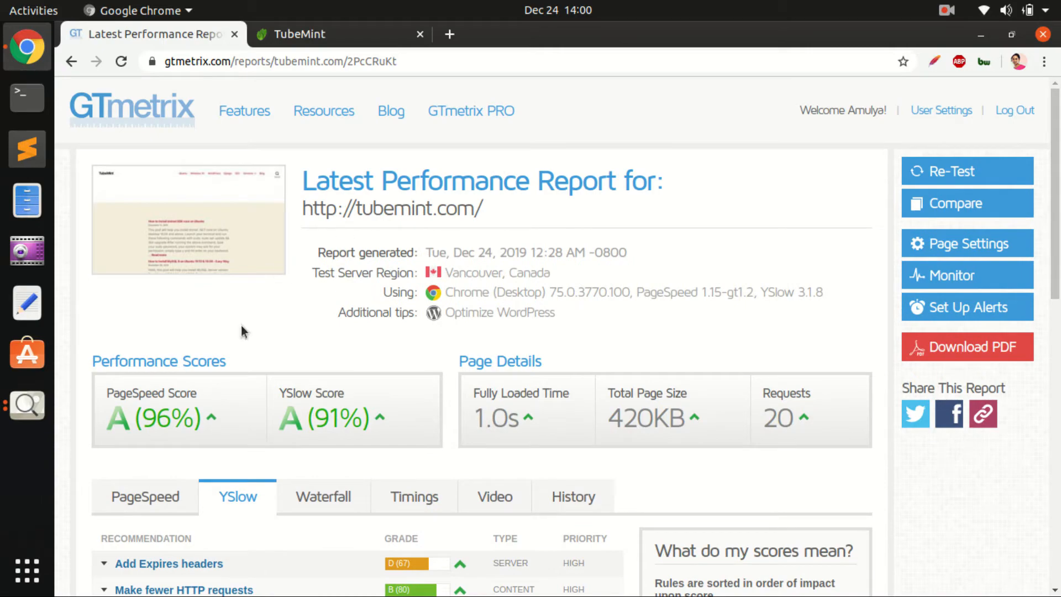
left_click(145, 499)
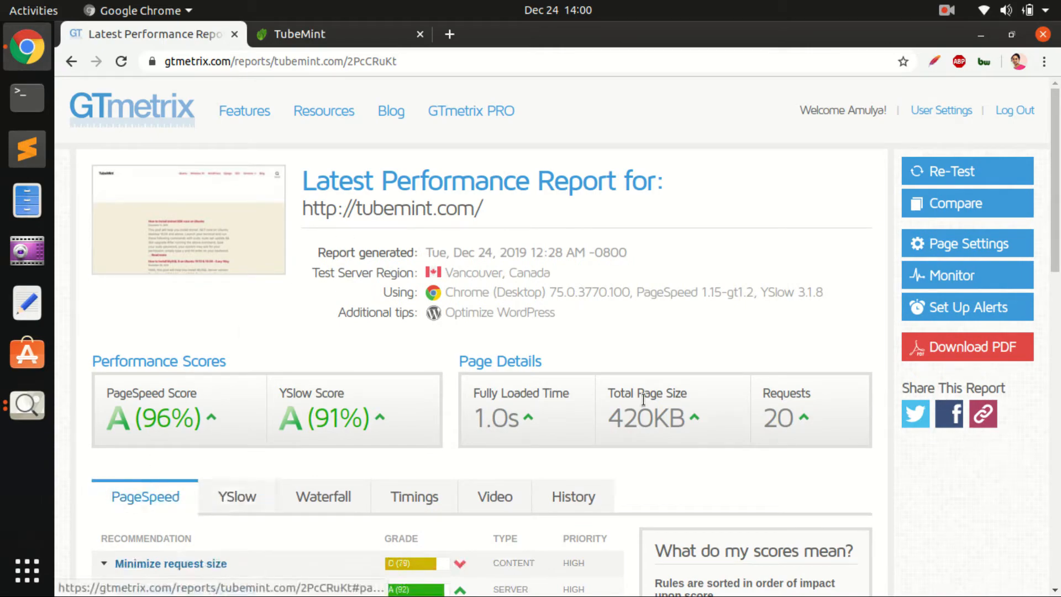
scroll(530, 331, "down", 10)
scroll(531, 332, "up", 10)
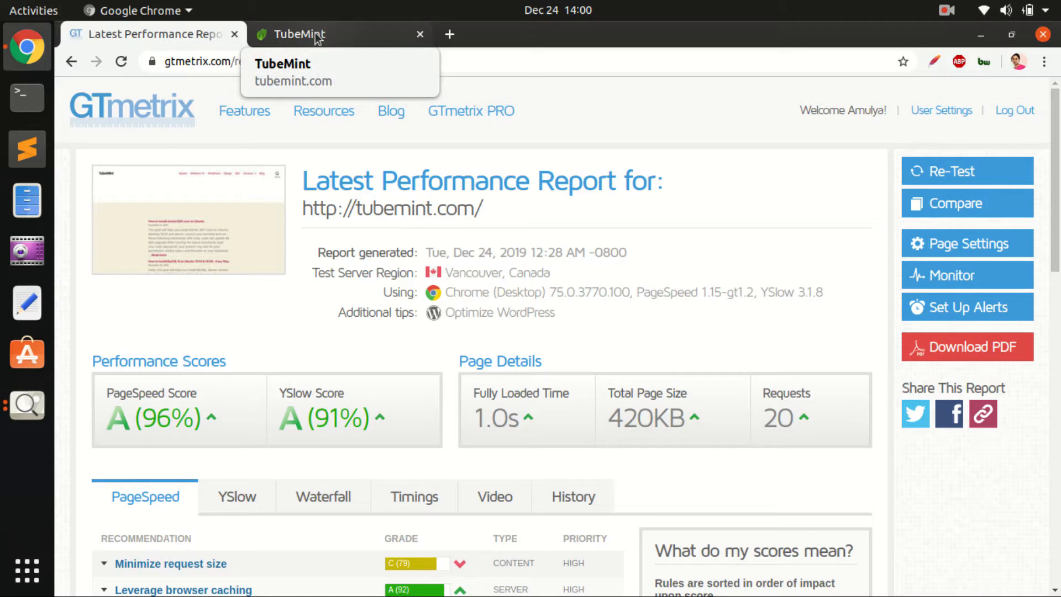
- Go to the TubeMint site's WordPress dashboard and view the current theme's details on the themes page
left_click(374, 22)
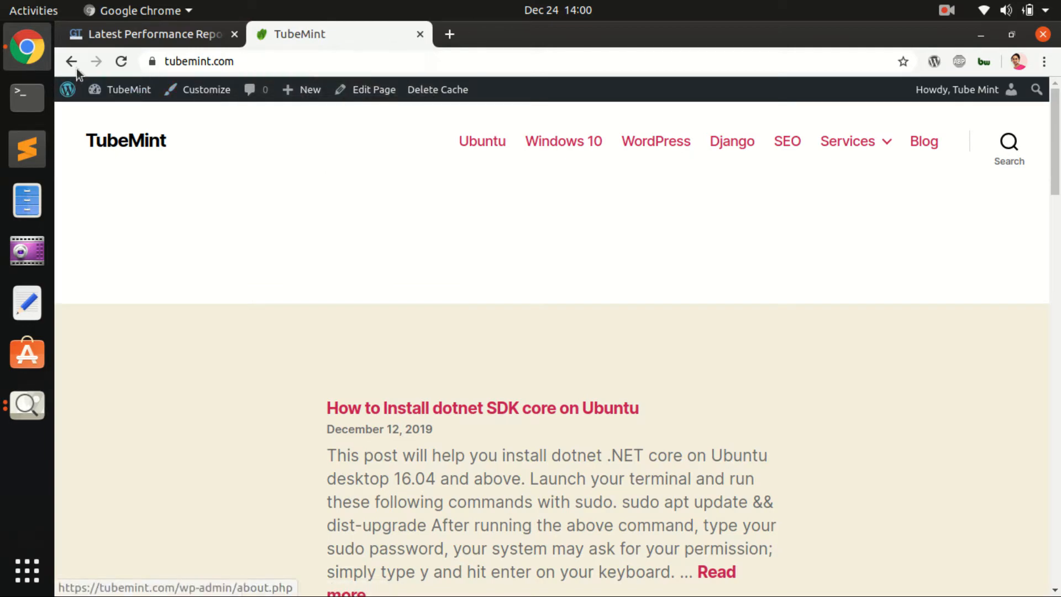
mouse_move(138, 89)
left_click(115, 118)
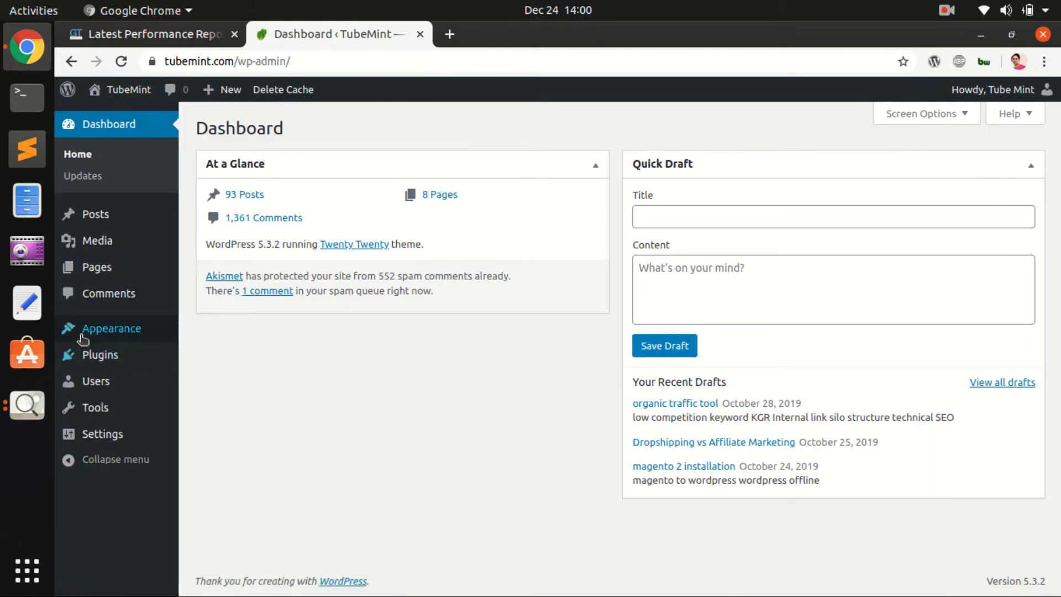
mouse_move(89, 356)
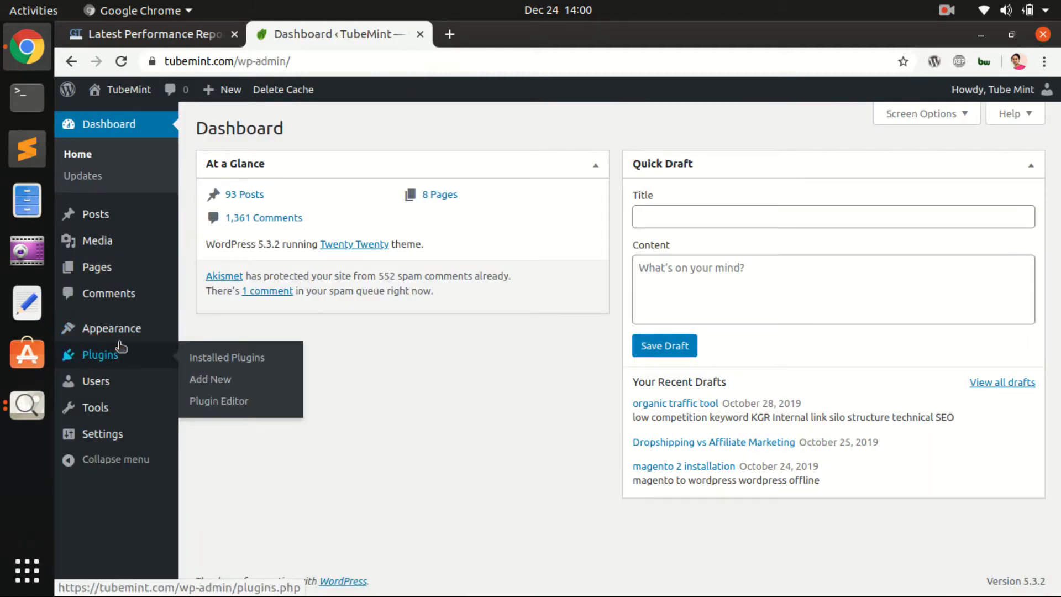
left_click(148, 327)
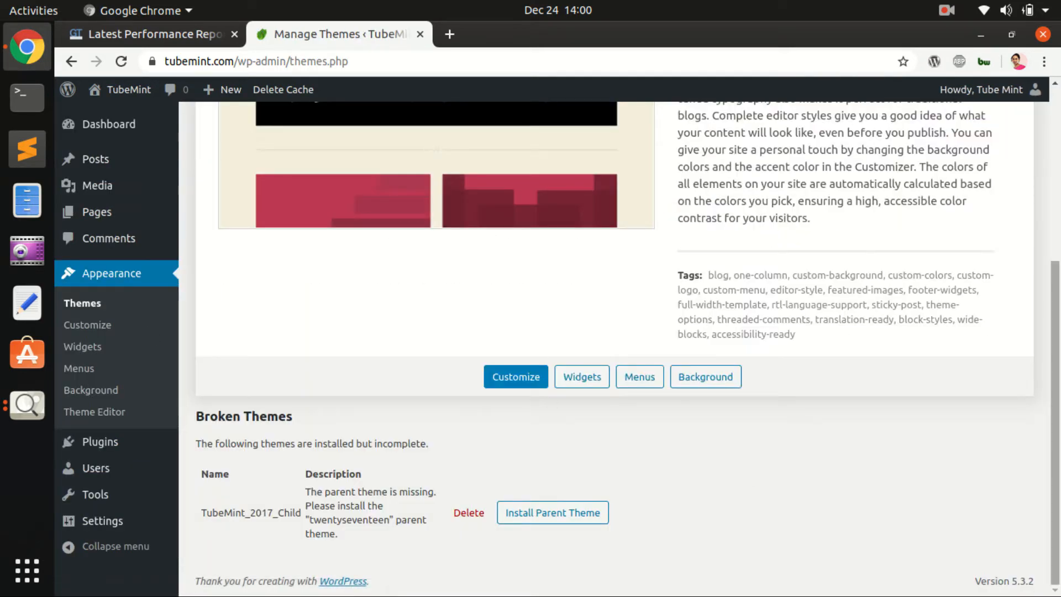
scroll(606, 297, "up", 4)
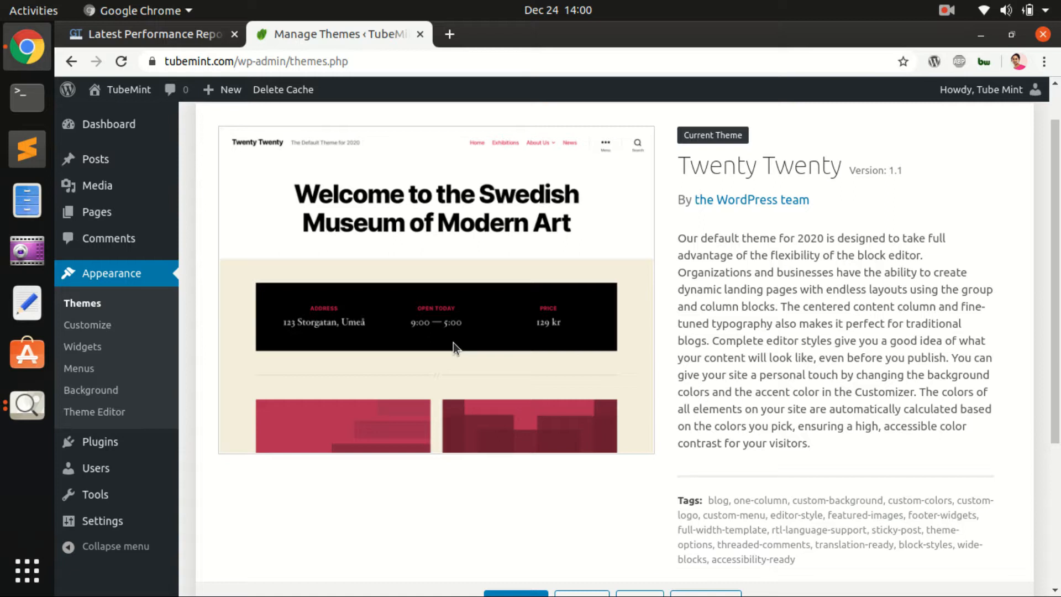
- Open the list of installed plugins, and check the TubeMint home page in a separate browser tab before returning to the list
mouse_move(136, 442)
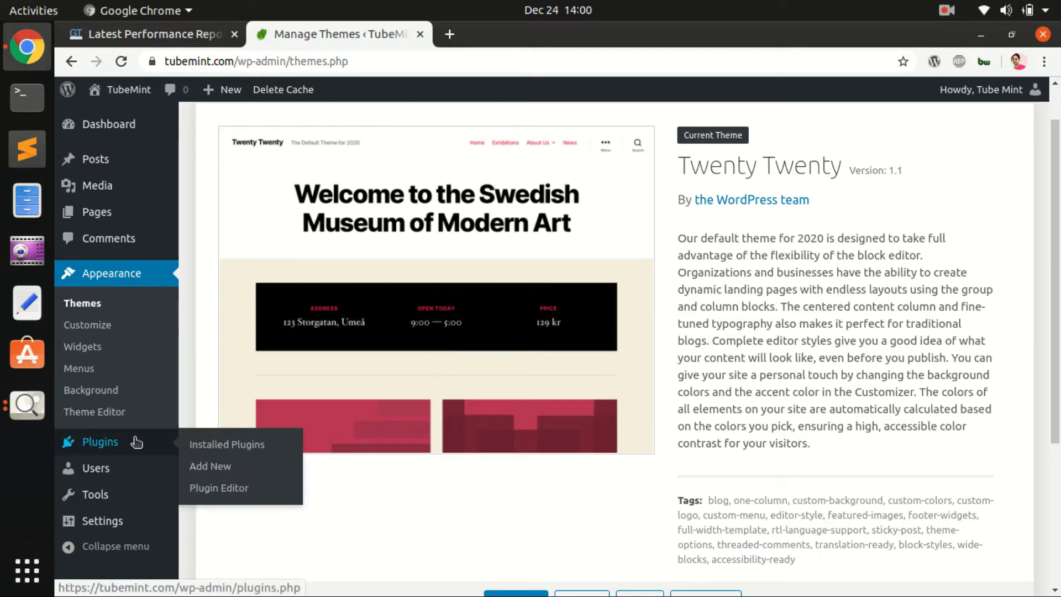
left_click(136, 442)
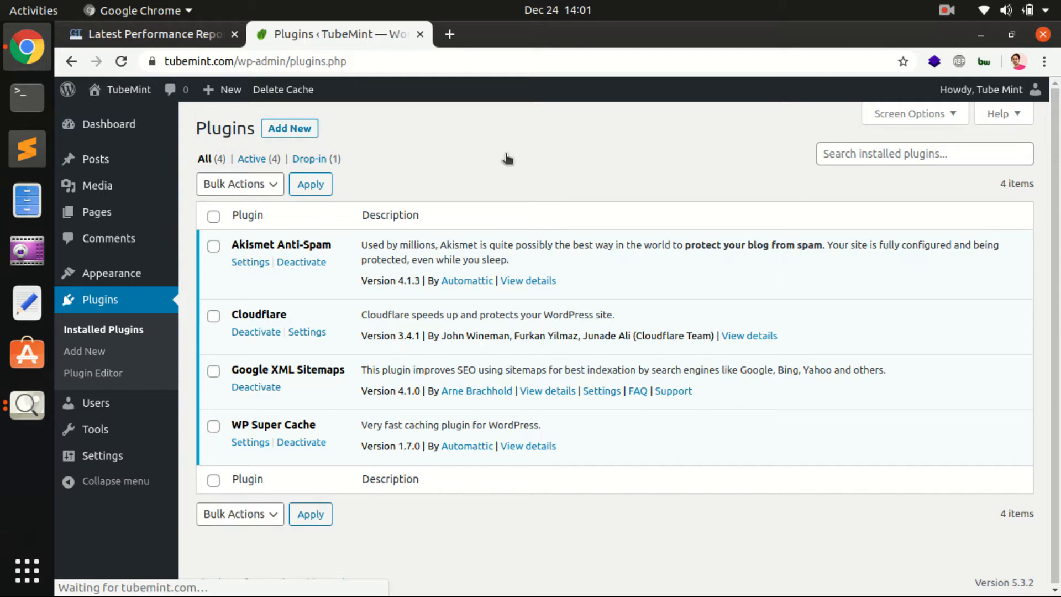
middle_click(135, 99)
left_click(504, 34)
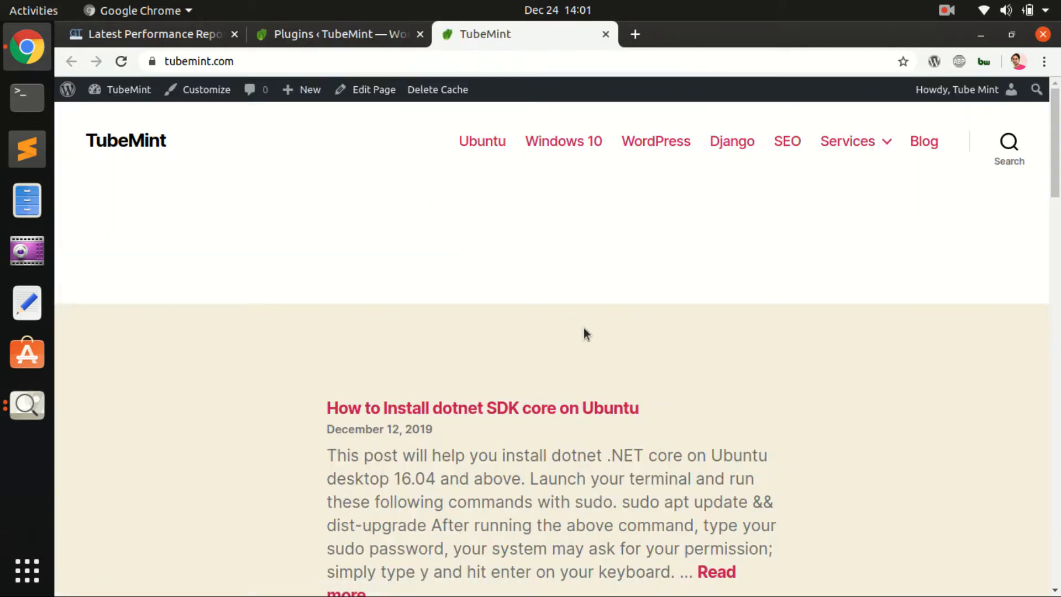
left_click_drag(1055, 138, 1059, 113)
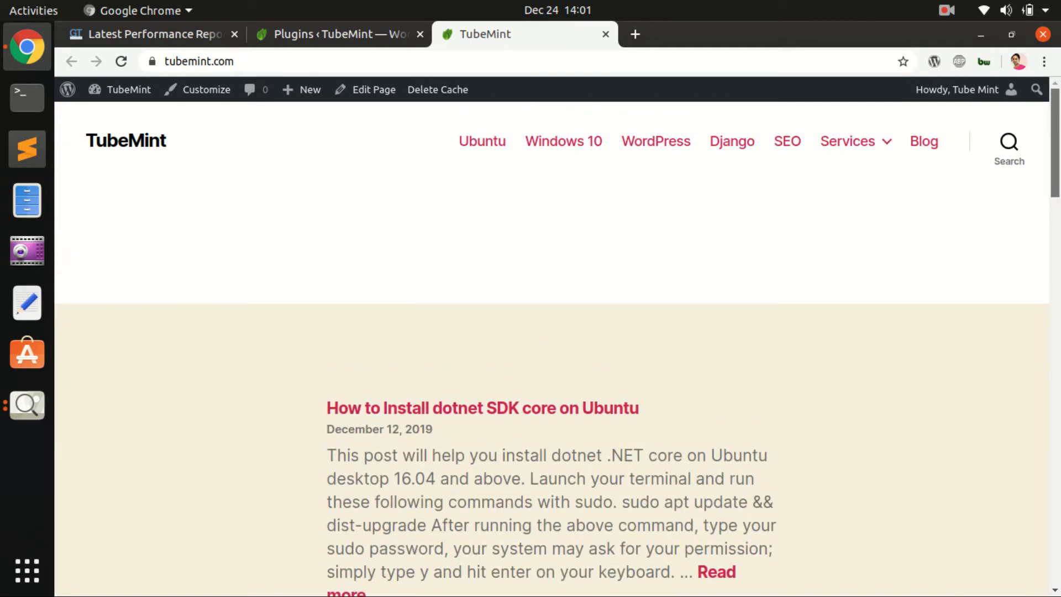
left_click(327, 37)
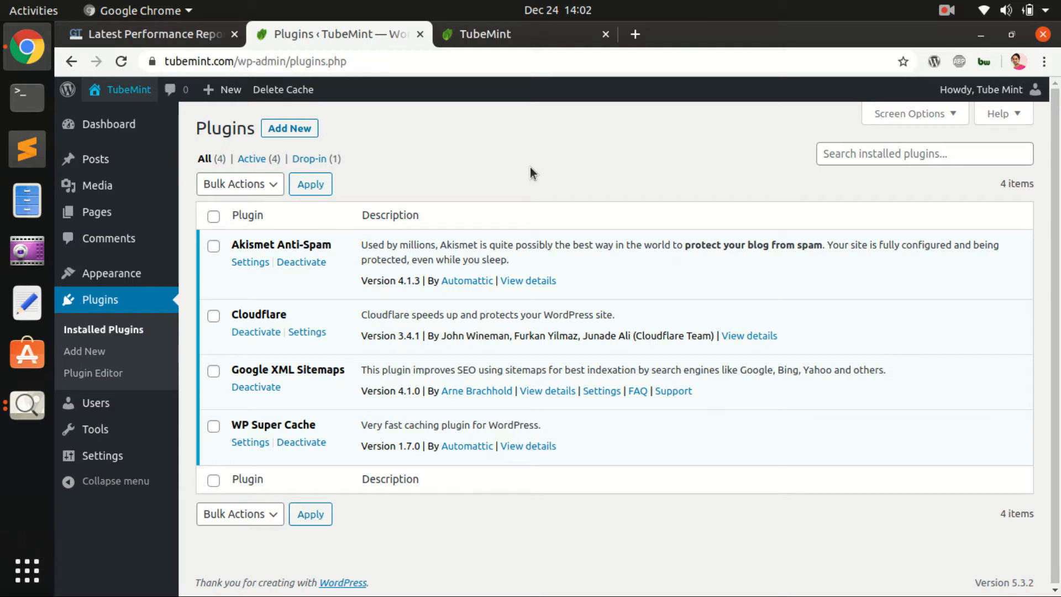
- Open the Cloudflare plugin's configuration and review all of its speed and security settings
left_click(306, 332)
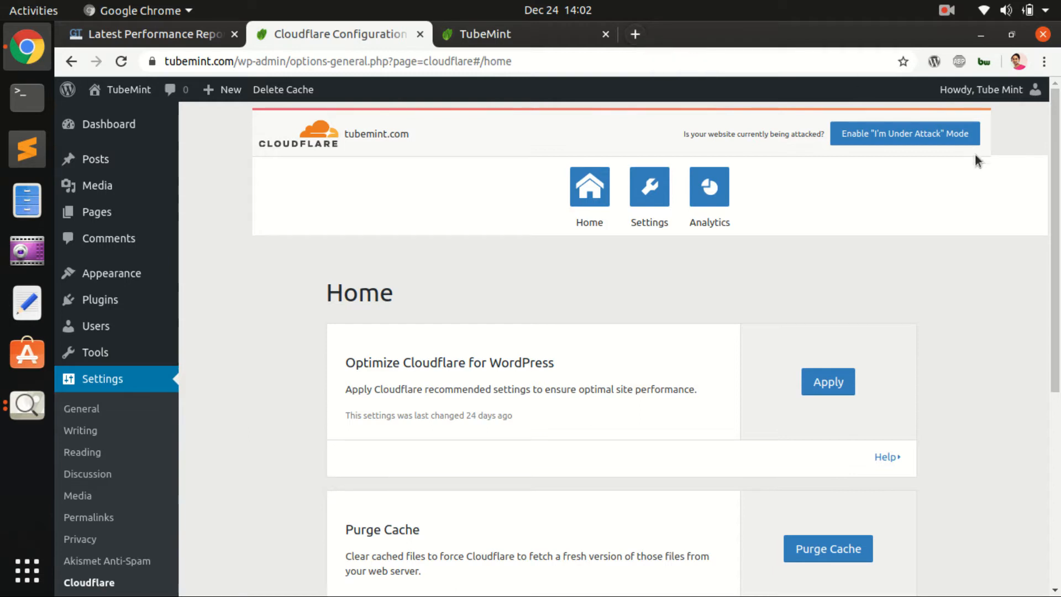
mouse_move(1048, 182)
left_mouse_down()
mouse_move(1048, 343)
mouse_move(1024, 402)
mouse_move(1051, 166)
left_mouse_up()
left_click(643, 185)
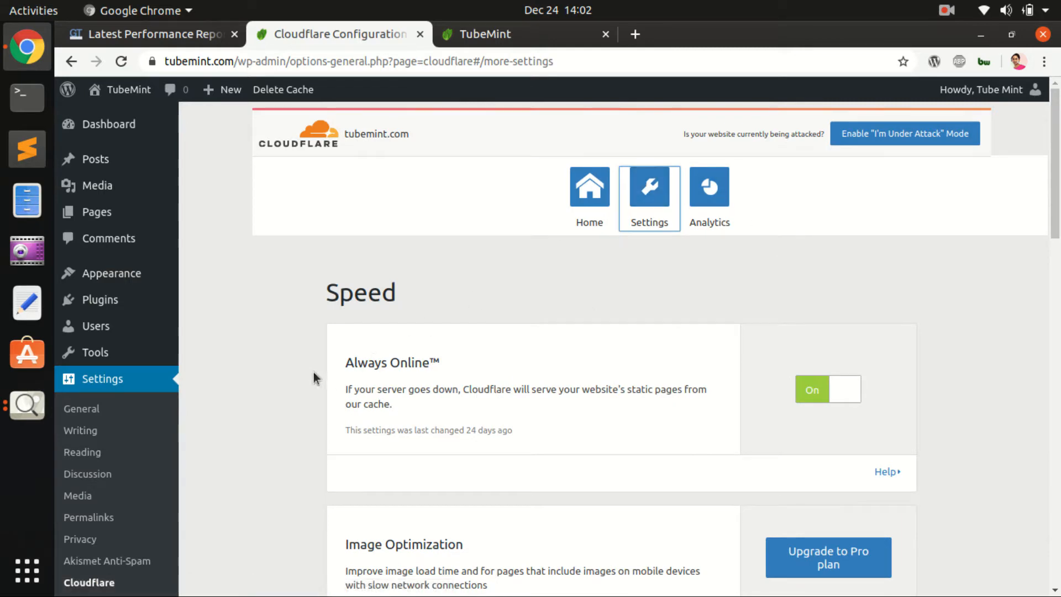
left_click_drag(1056, 206, 1054, 590)
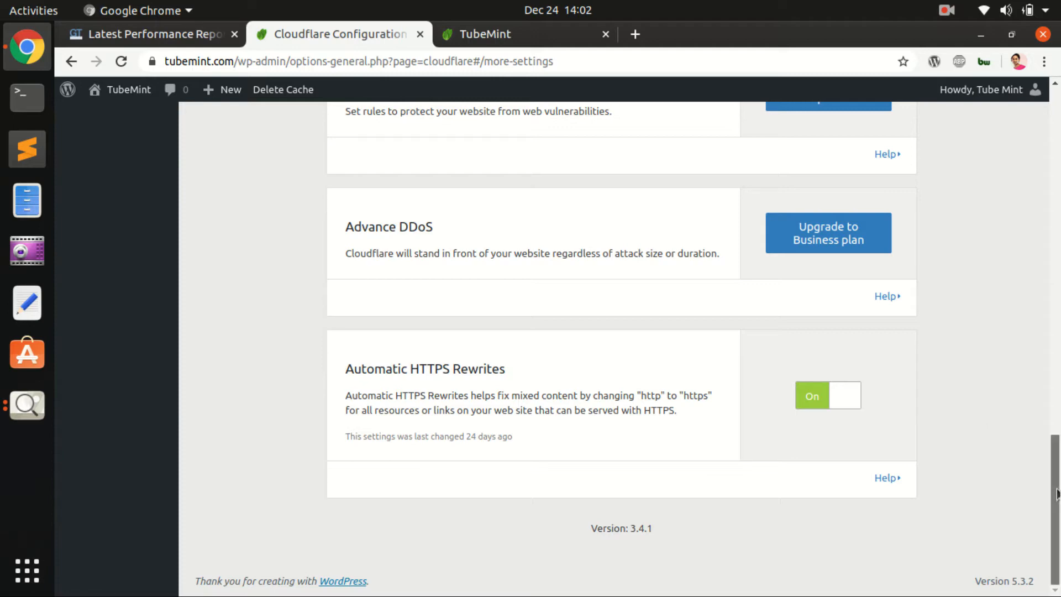
scroll(1056, 491, "up", 5)
scroll(557, 348, "up", 15)
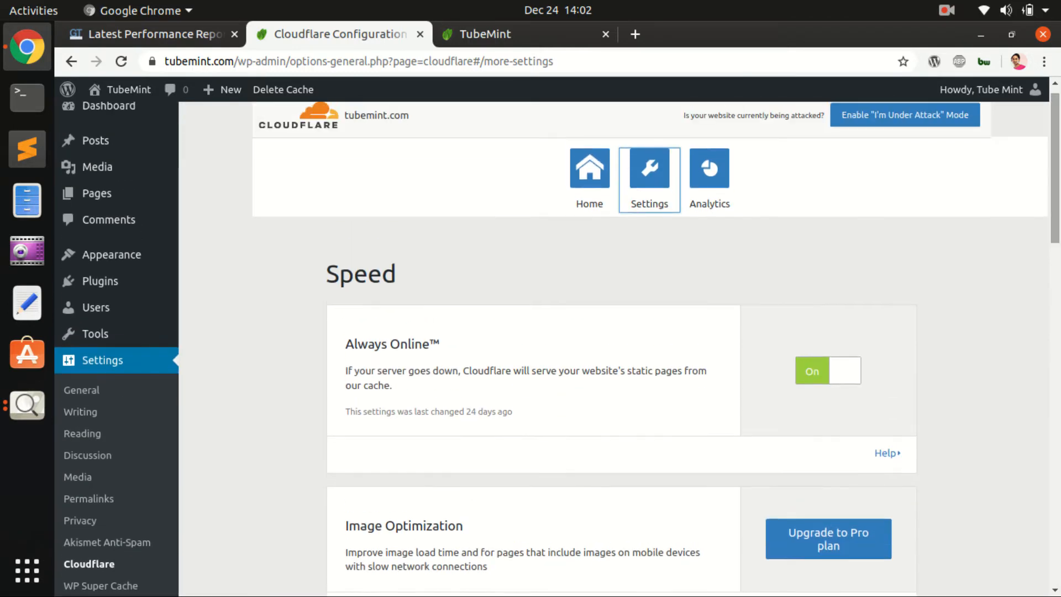
- Review the optimization, cache purging and automatic cache management options on Cloudflare's Home page
left_click(590, 183)
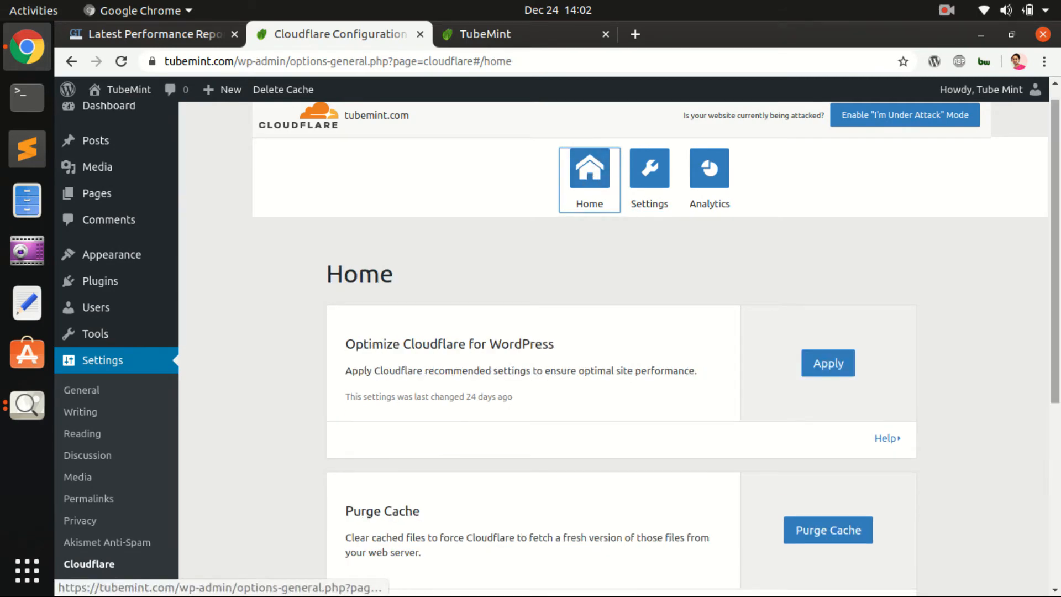
scroll(871, 215, "down", 3)
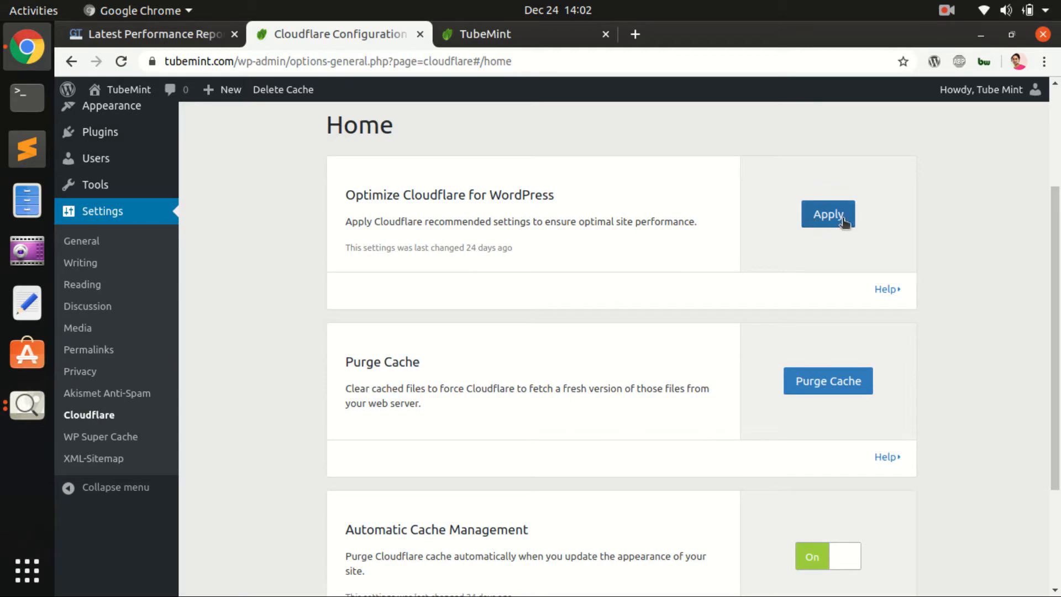
left_click_drag(1055, 307, 1052, 403)
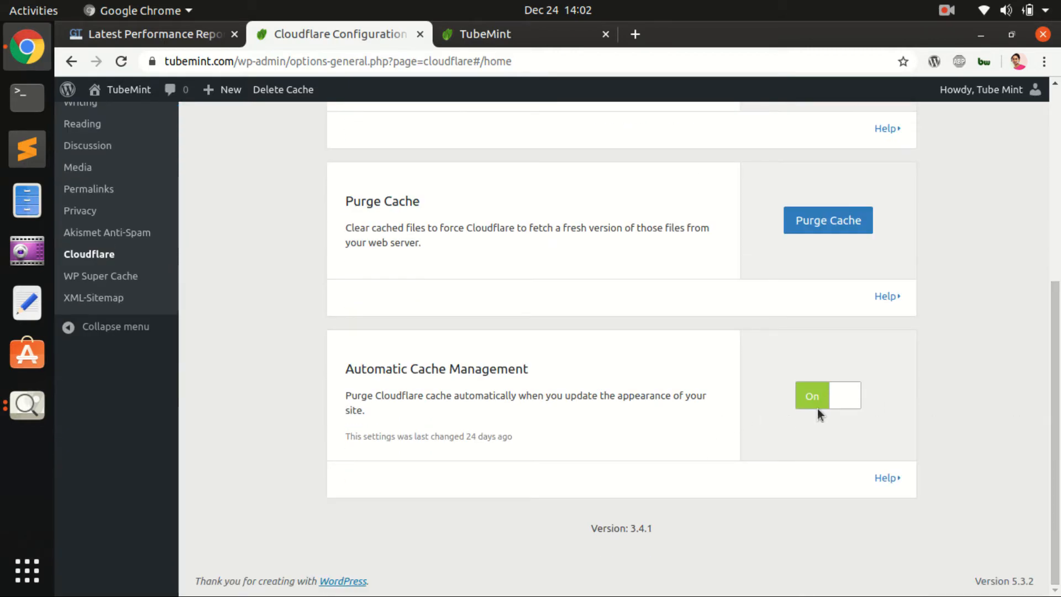
scroll(621, 342, "up", 5)
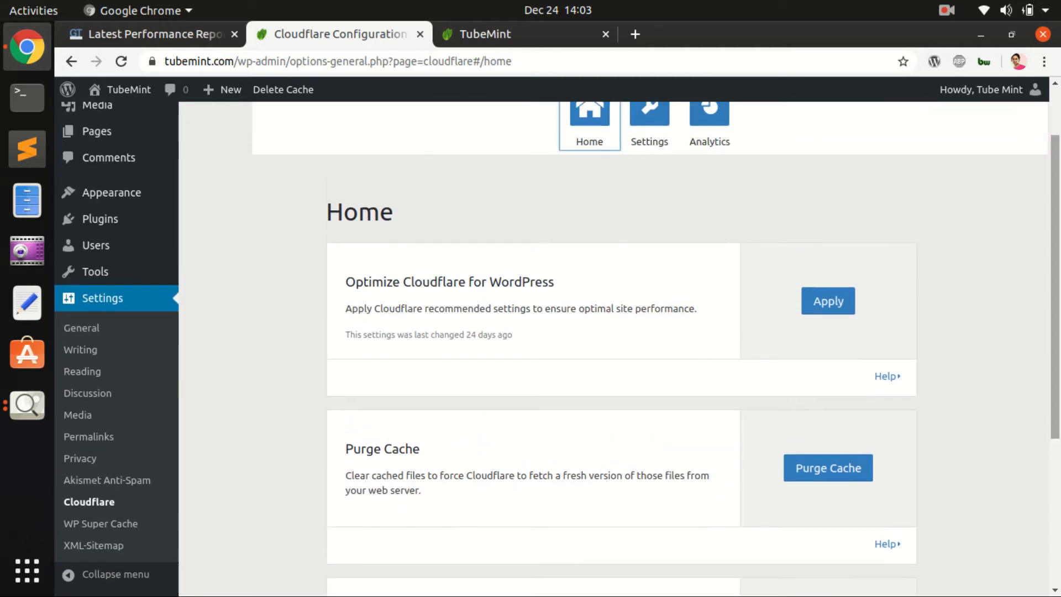
scroll(1012, 130, "up", 2)
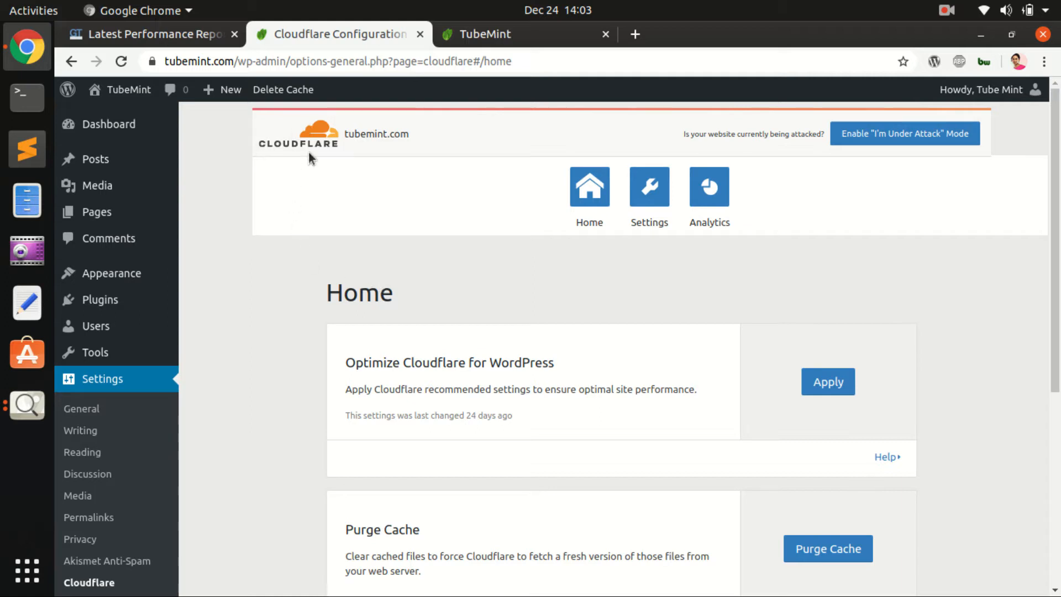
- Return to the installed plugins and review the Easy settings of WP Super Cache, from caching to recommended links
left_click(70, 62)
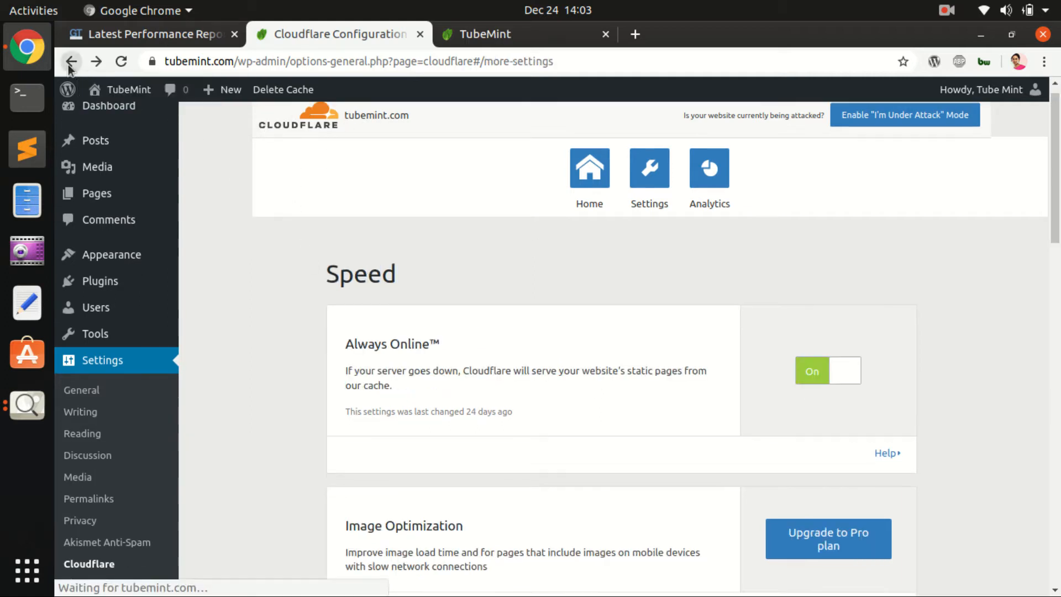
left_click(70, 62)
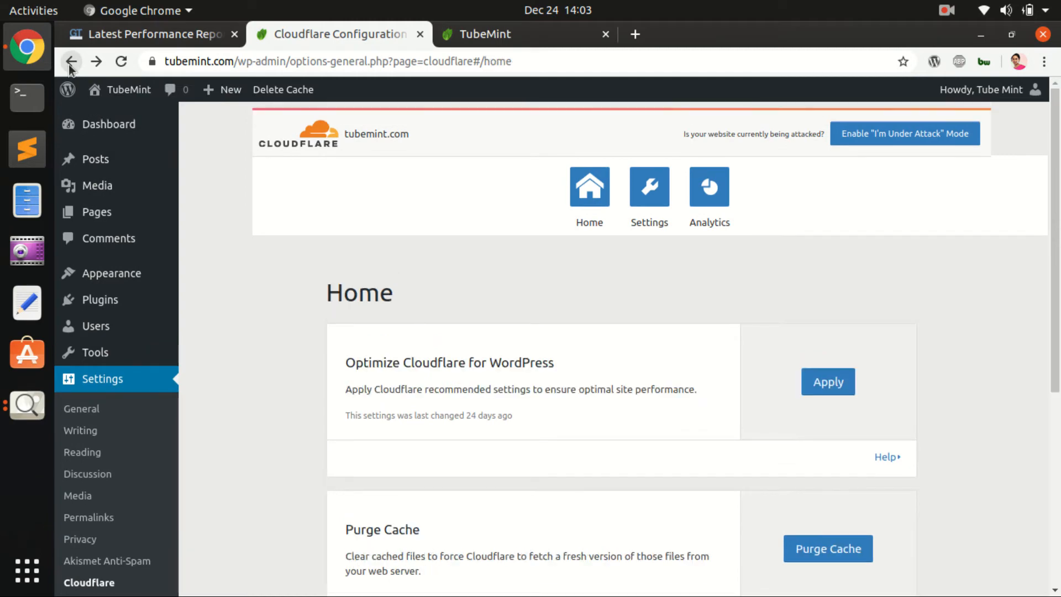
left_click(70, 63)
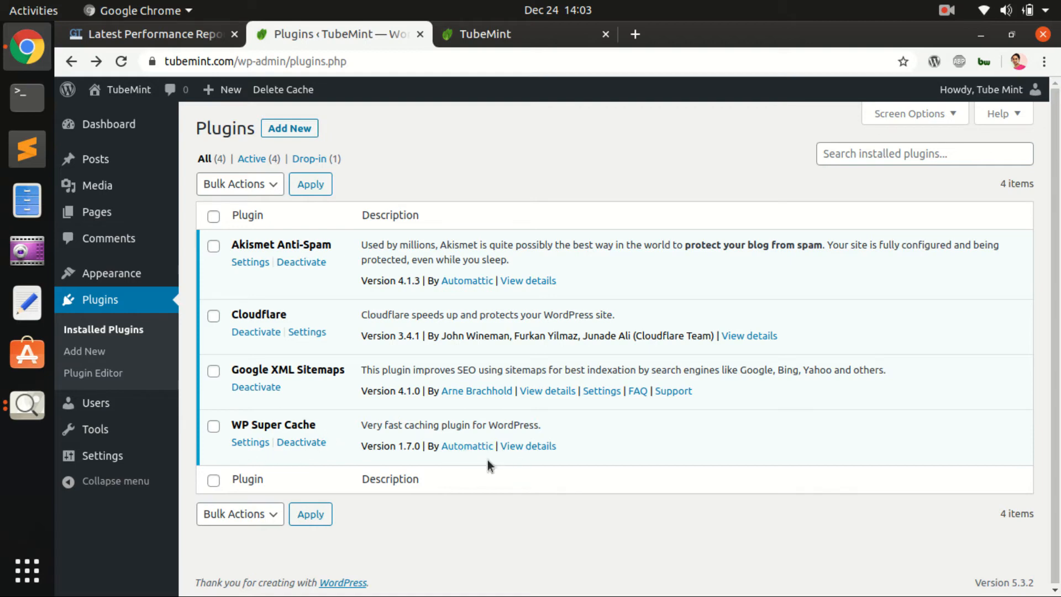
left_click(250, 441)
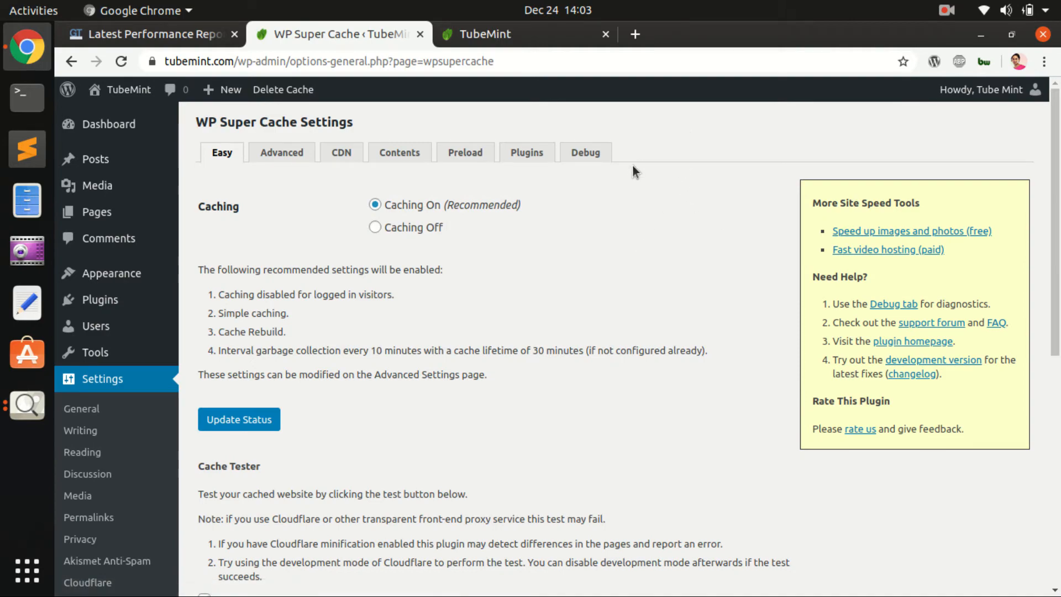
left_click_drag(1056, 163, 1041, 428)
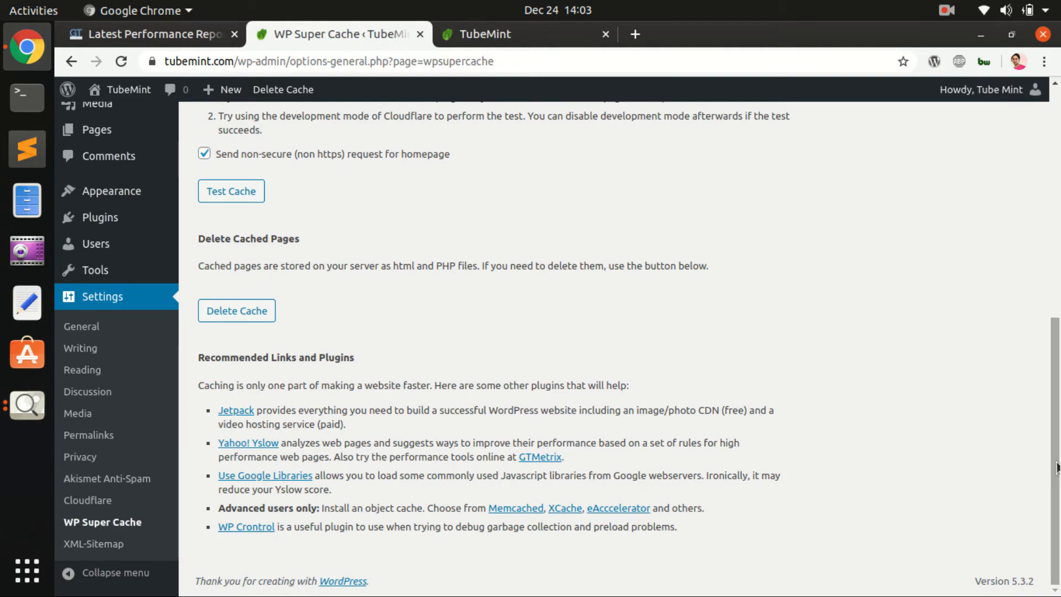
left_click_drag(1056, 461, 1058, 221)
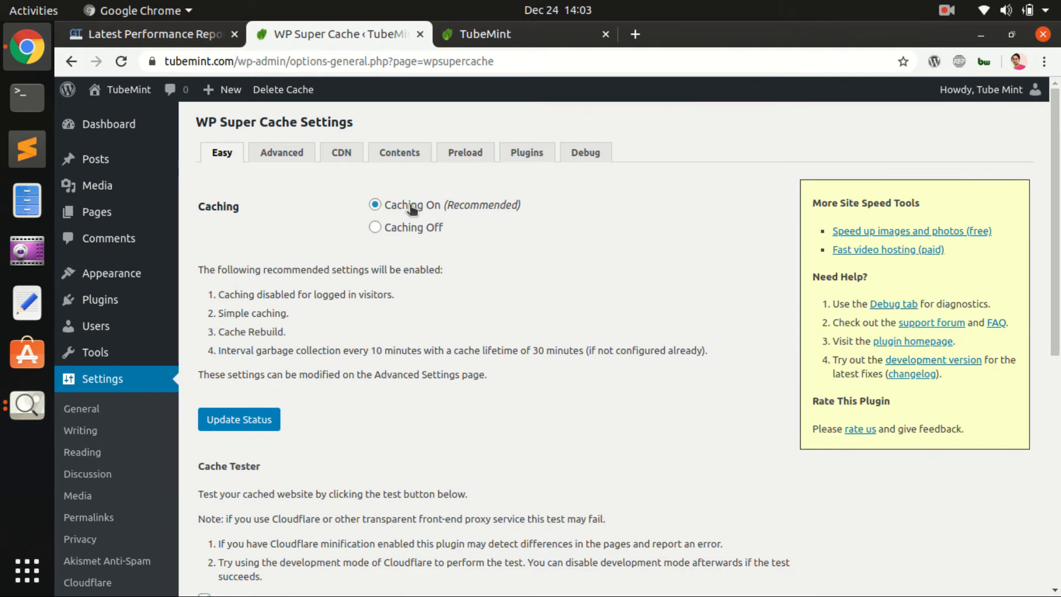
- Review WP Super Cache's Advanced settings, from caching and cache restrictions to the expiry, accepted filenames and rejected user agents sections
left_click(267, 151)
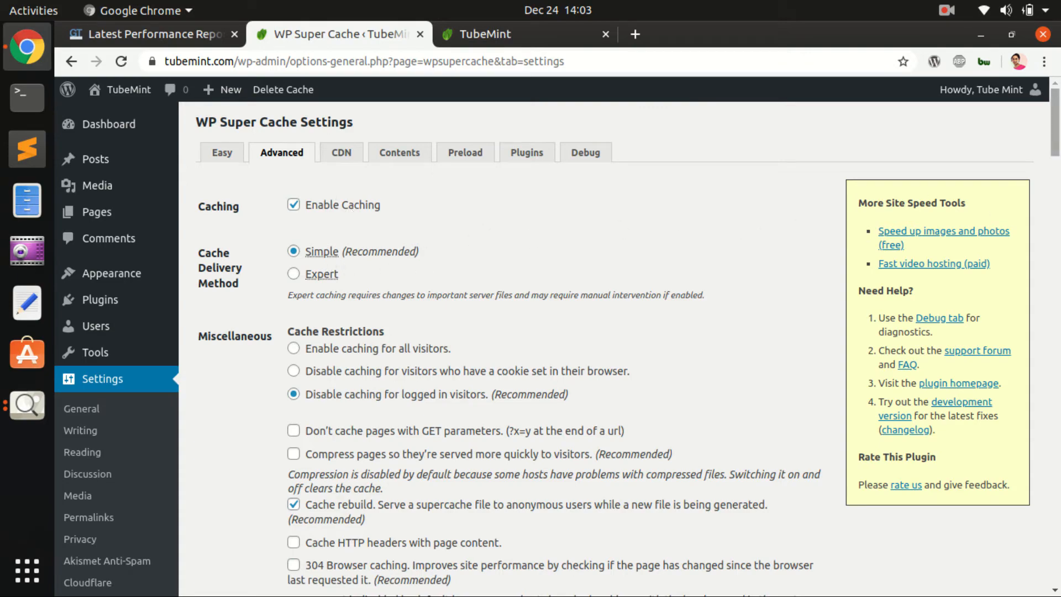
left_click_drag(1054, 142, 1039, 210)
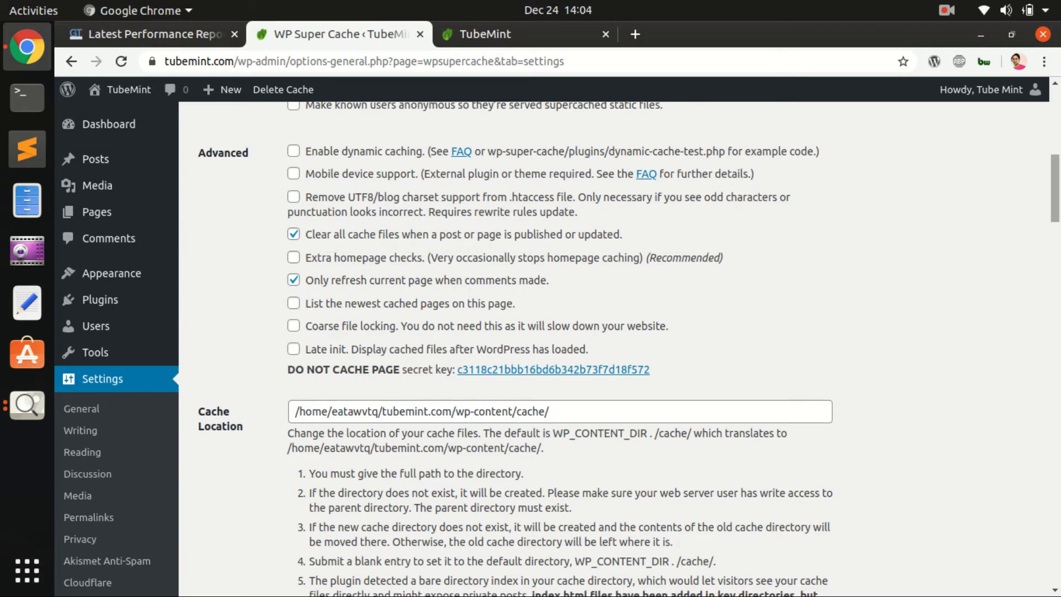
left_click_drag(1054, 188, 1054, 160)
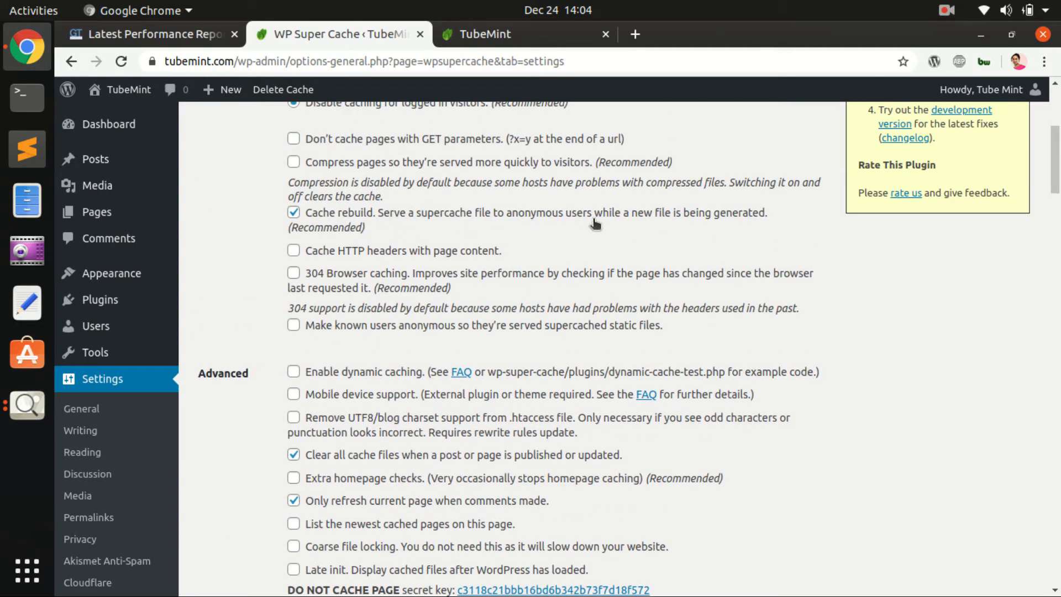
left_click_drag(1055, 160, 1055, 399)
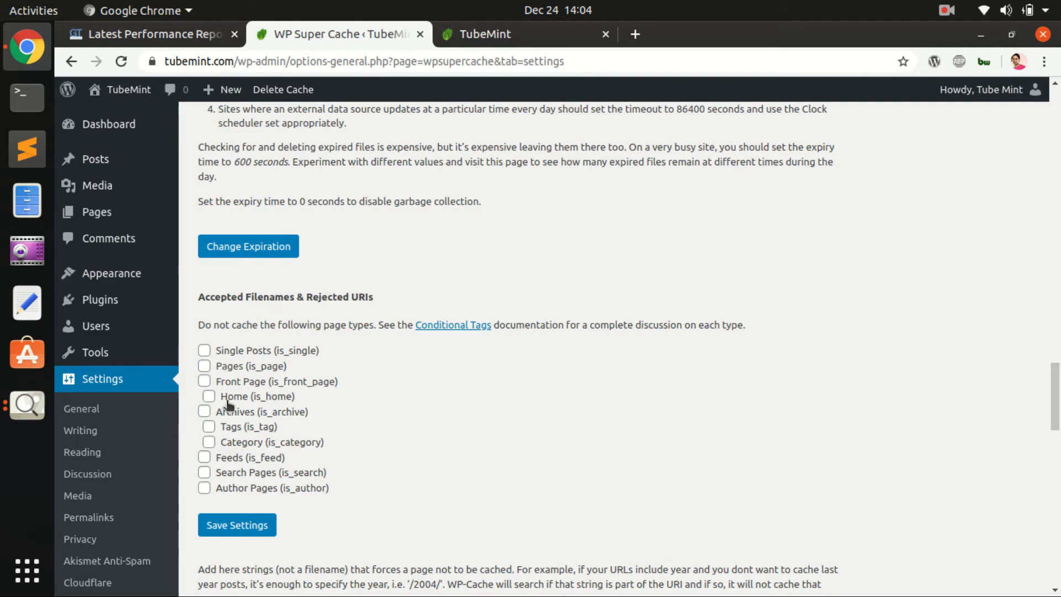
left_click_drag(1054, 398, 1036, 592)
scroll(1036, 591, "up", 20)
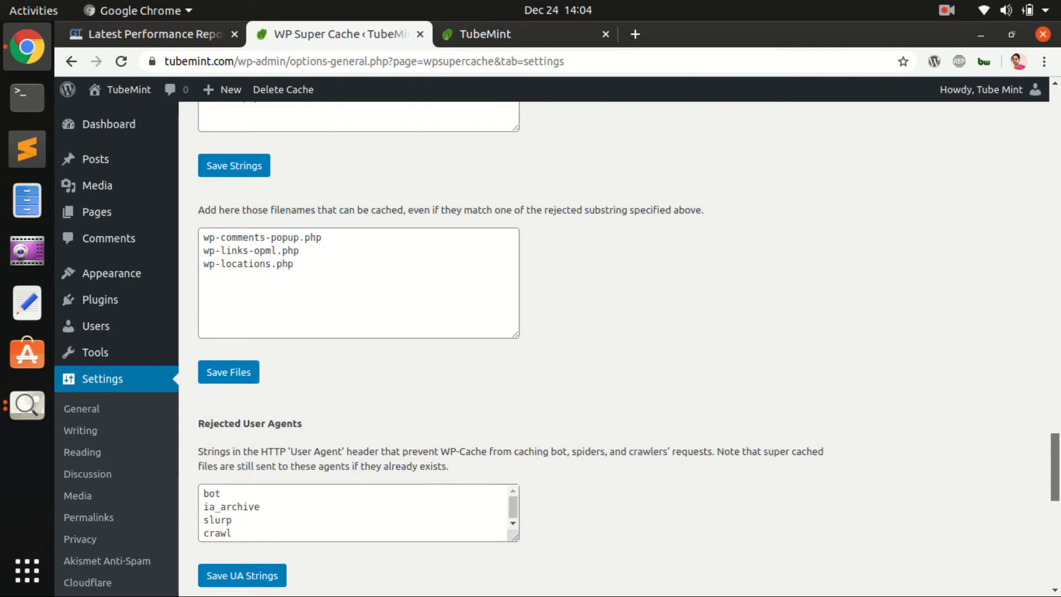
scroll(1036, 591, "up", 15)
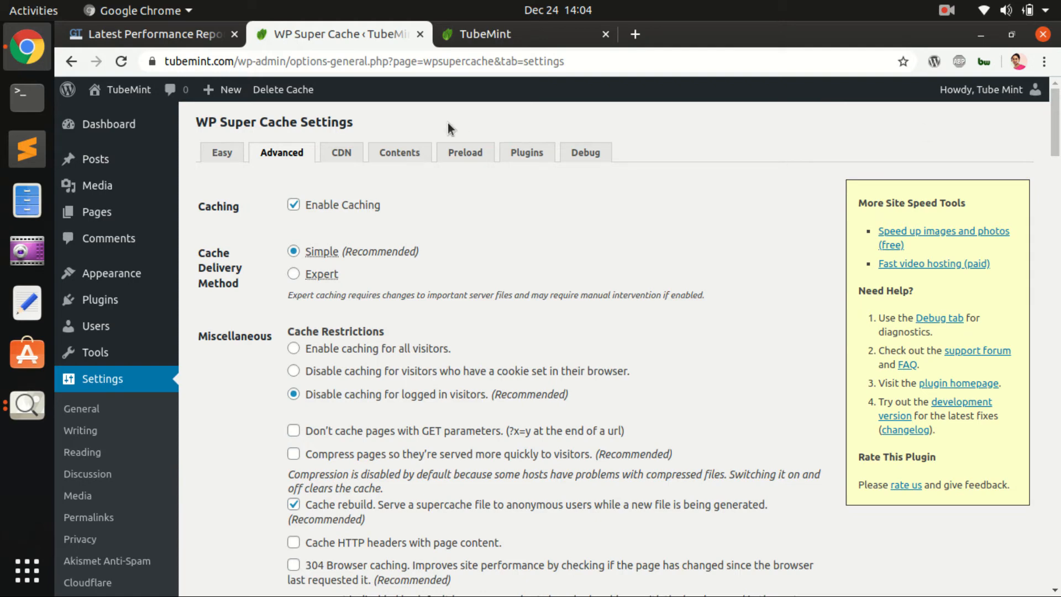
- Review WP Super Cache's CDN options, cache contents and Preload settings
left_click(339, 155)
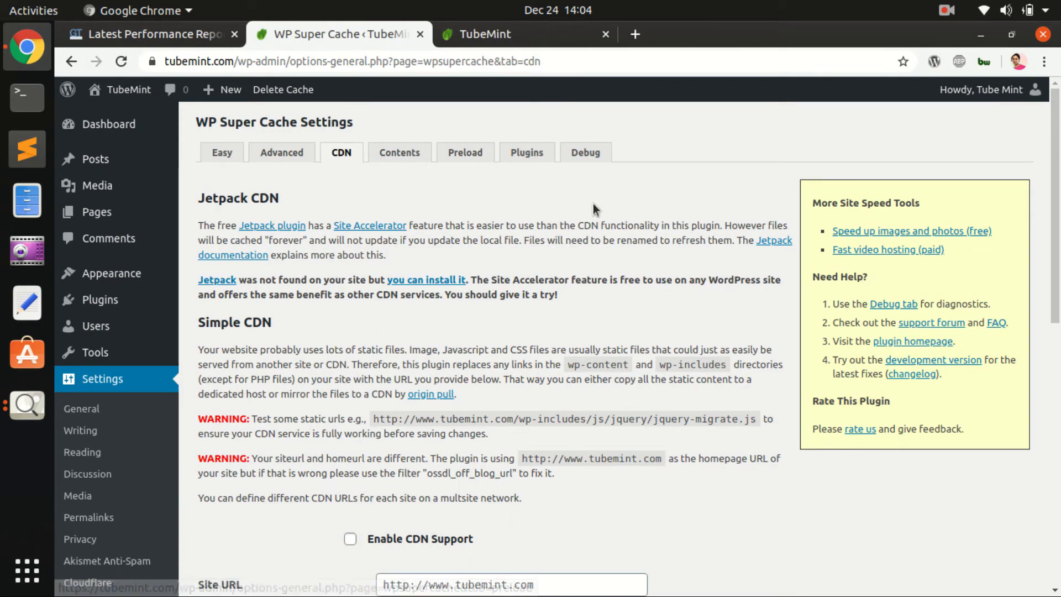
mouse_move(1057, 208)
left_mouse_down()
mouse_move(1060, 471)
mouse_move(1052, 187)
left_mouse_up()
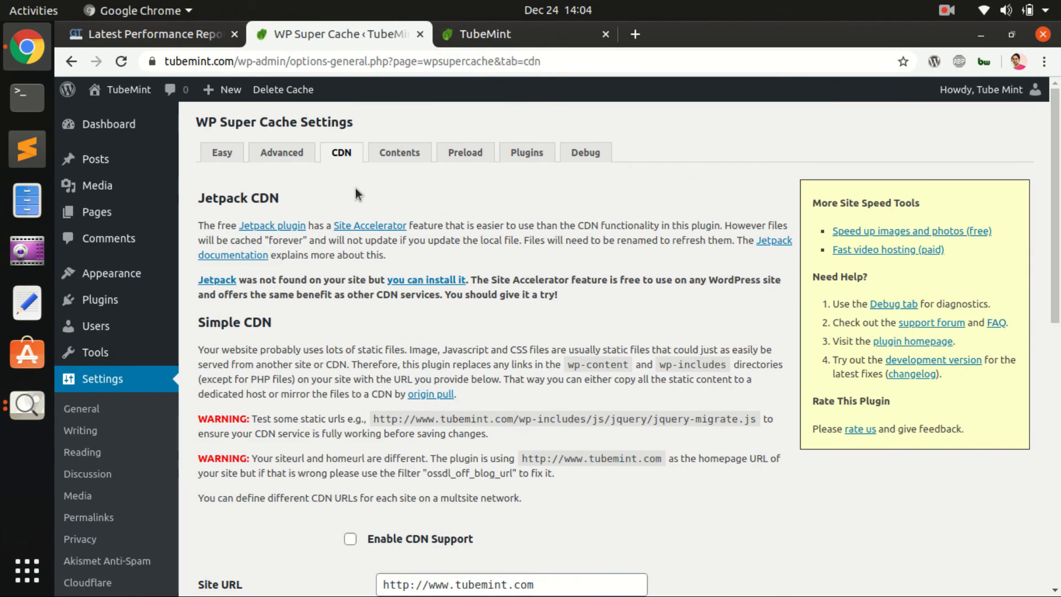
left_click(403, 151)
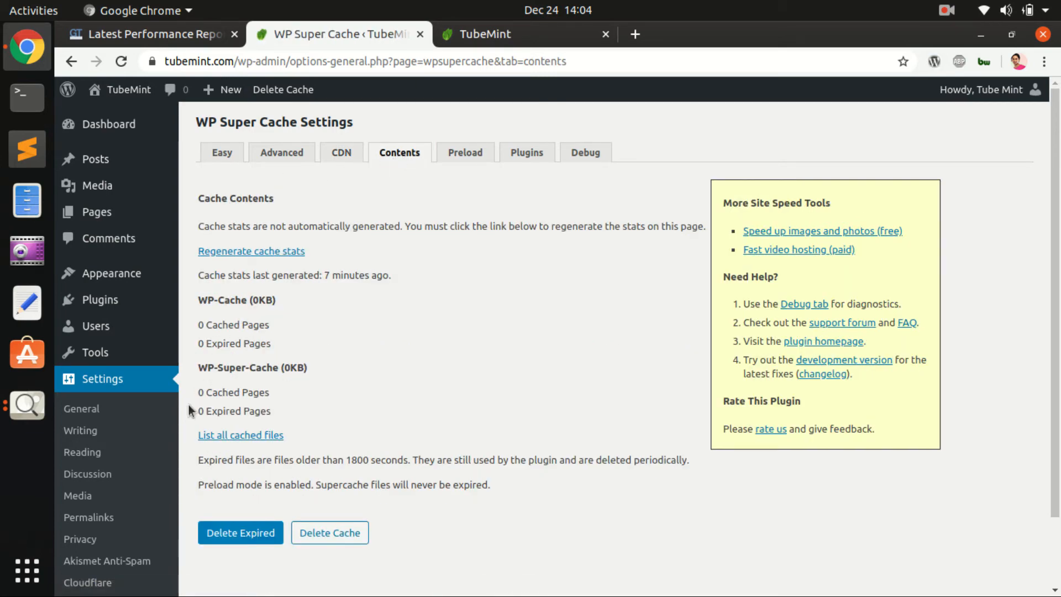
left_click(478, 152)
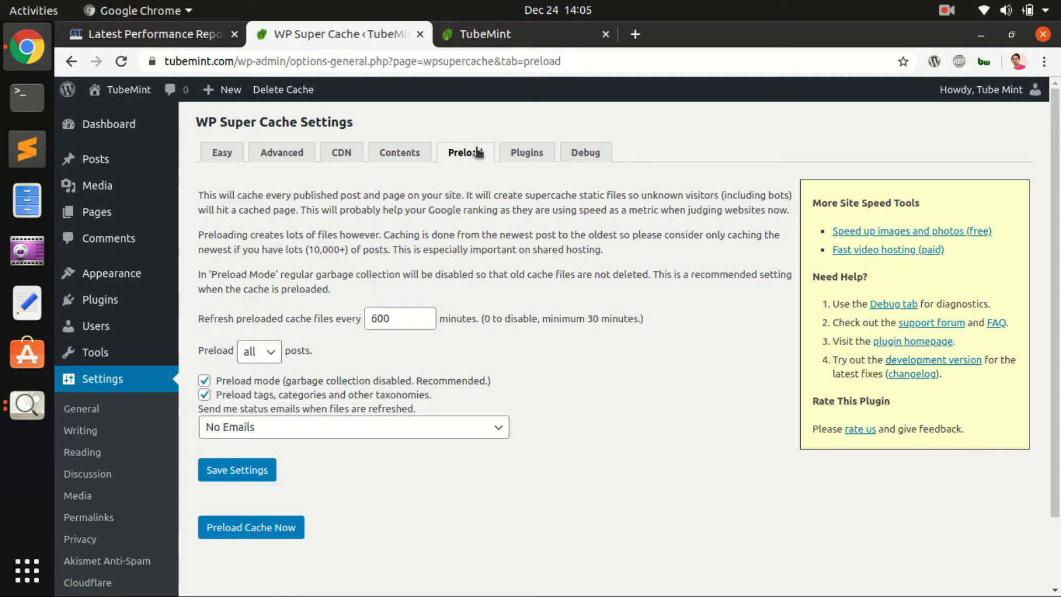
- Review the cache plugins available in WP Super Cache, from Awaiting Moderation to WPTouch
left_click(519, 157)
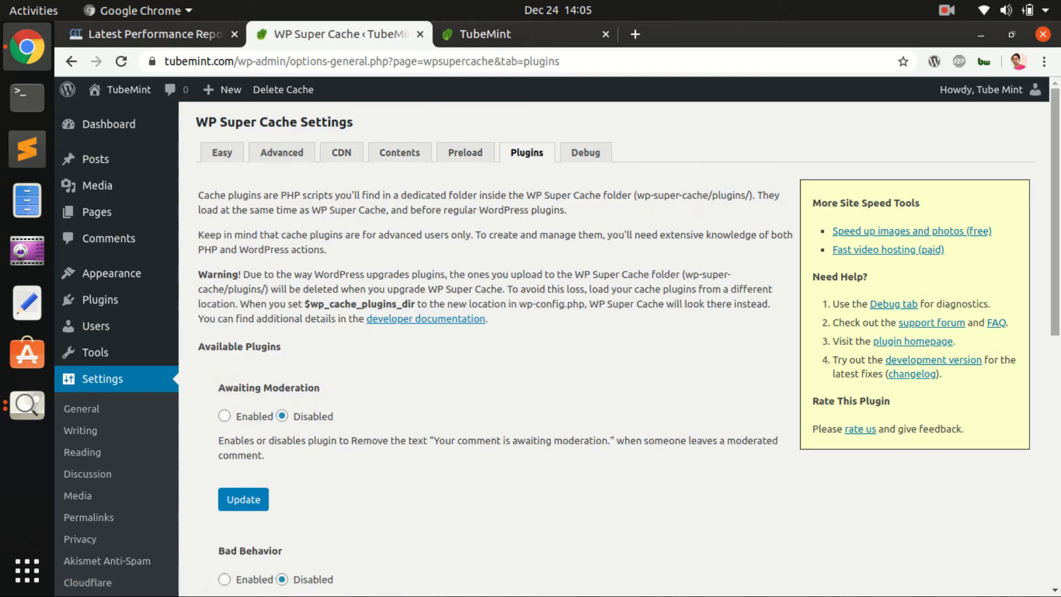
scroll(1022, 439, "down", 10)
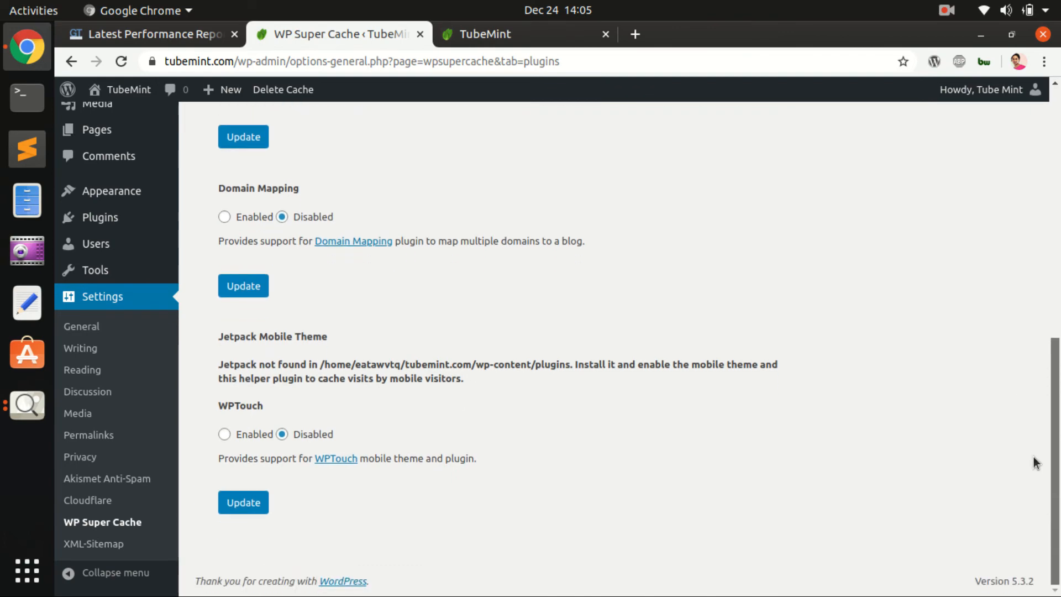
scroll(1029, 440, "up", 7)
scroll(1029, 439, "up", 4)
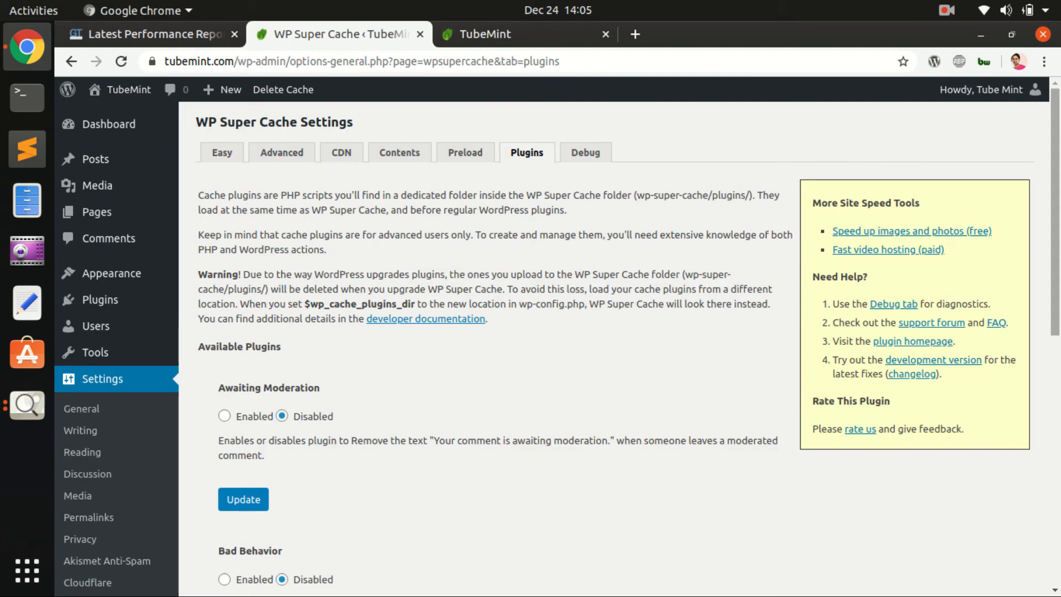
- Review WP Super Cache's Debug settings, including the advanced front page checks, and return to the Easy settings
left_click(582, 148)
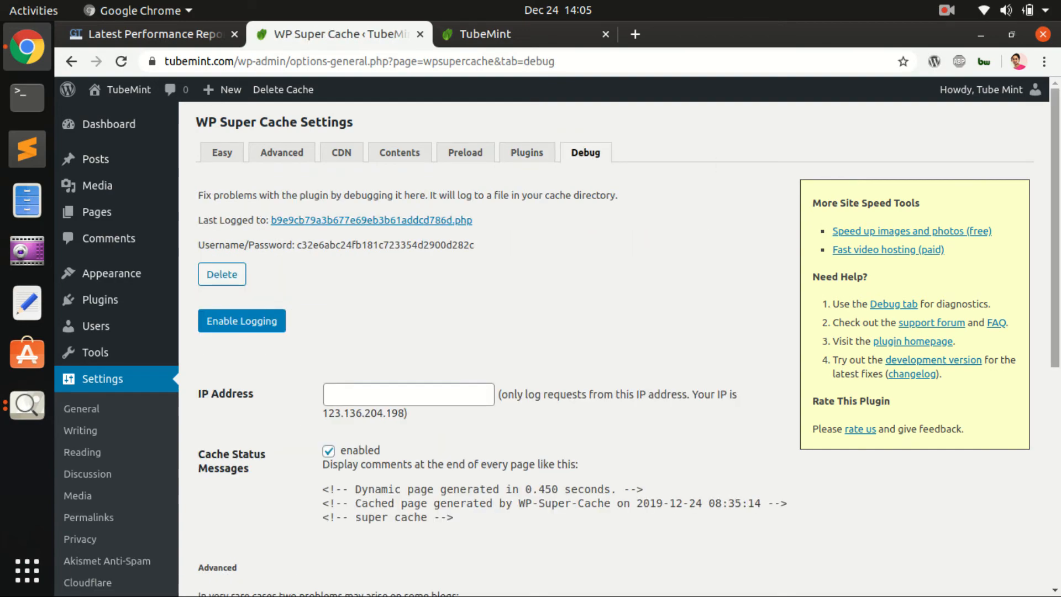
scroll(1014, 442, "down", 10)
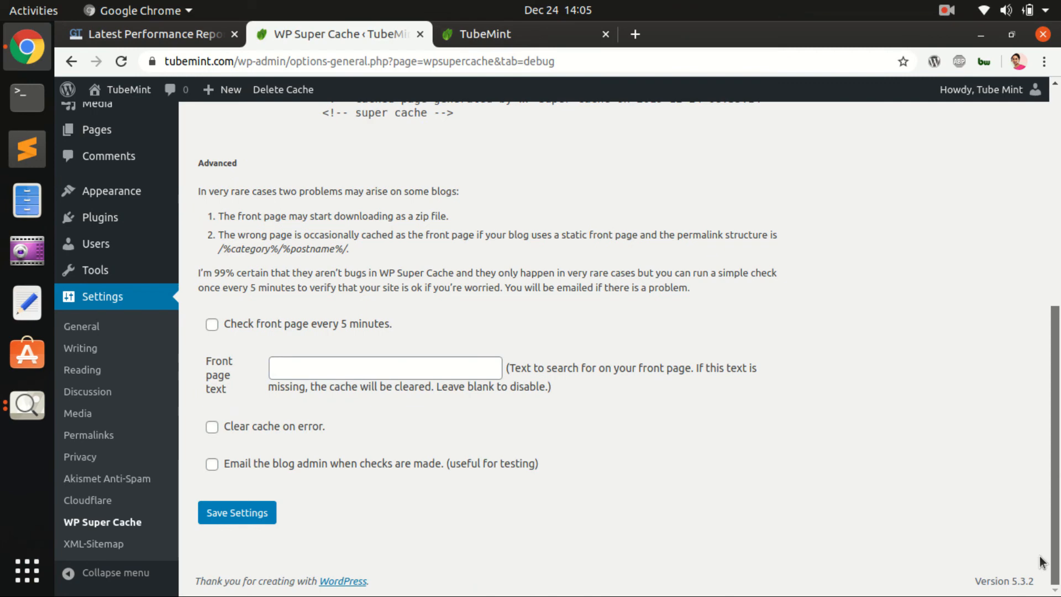
scroll(322, 171, "up", 10)
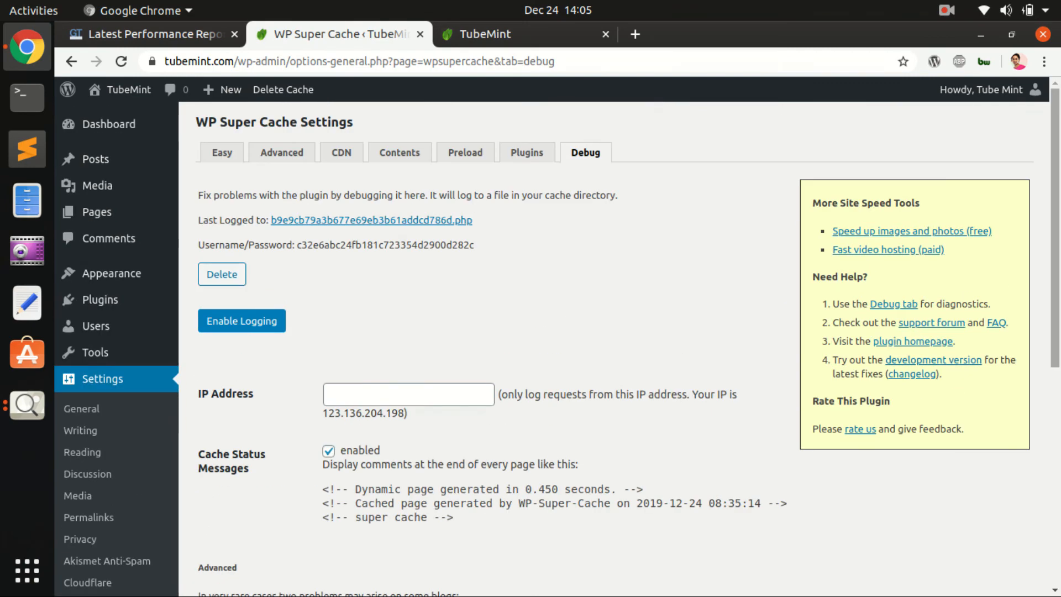
left_click(220, 153)
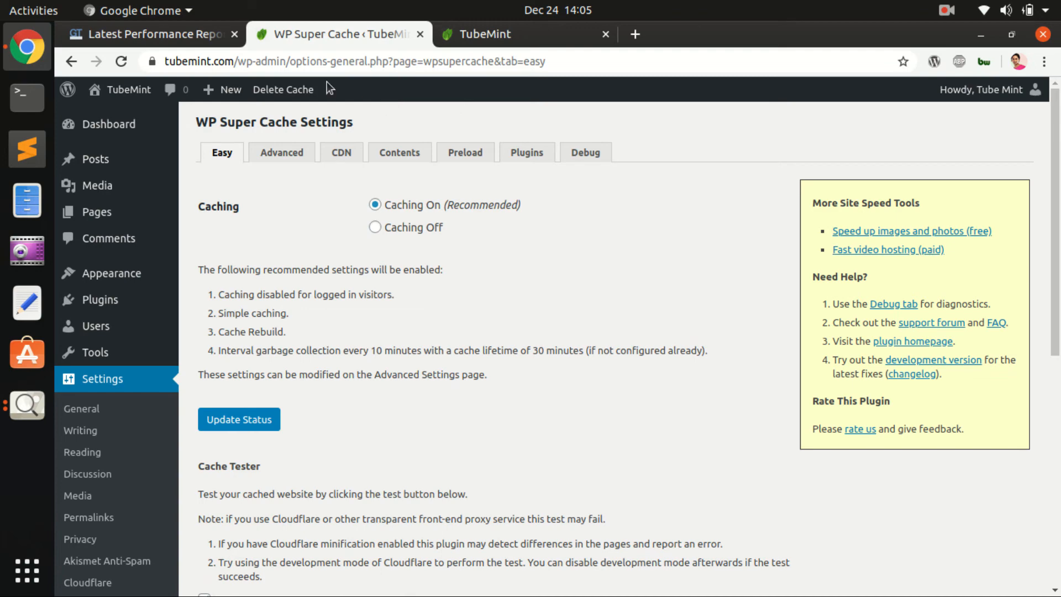
- Switch to the GTmetrix report, re-test tubemint.com, review the PageSpeed recommendations and open the YSlow ones
left_click(187, 25)
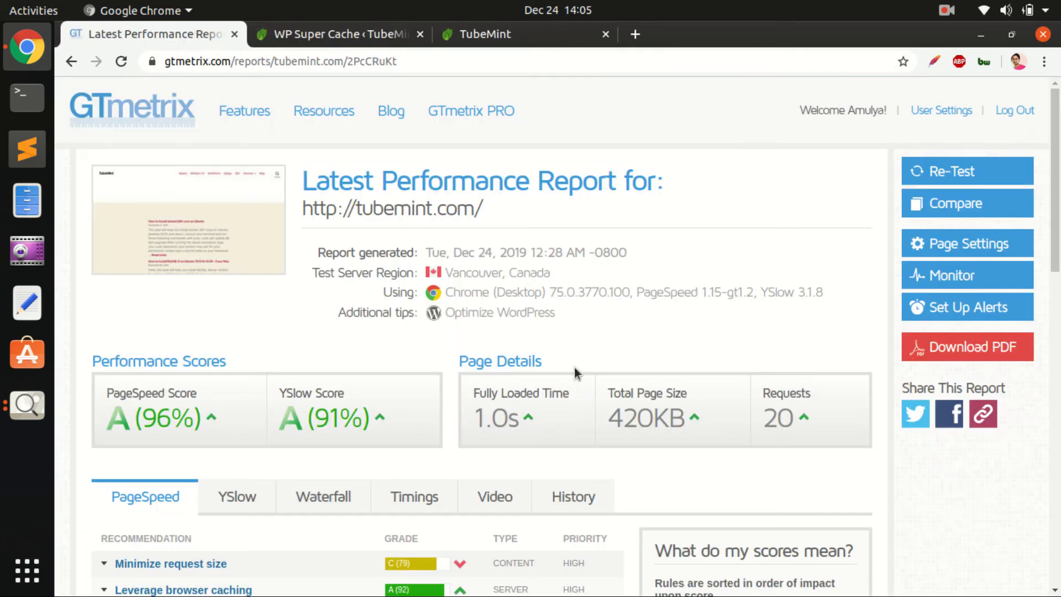
left_click(958, 174)
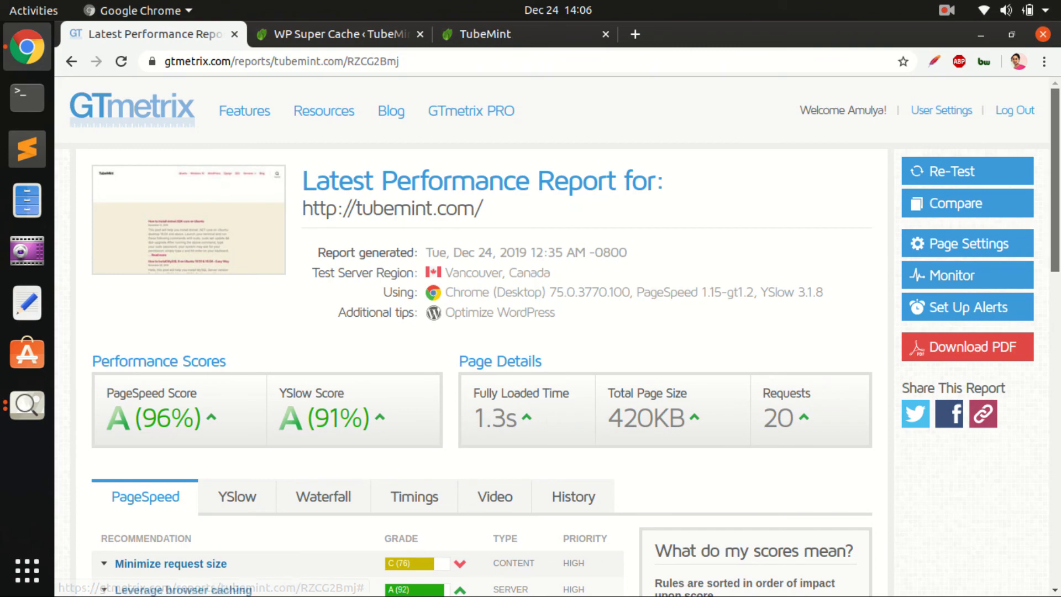
scroll(574, 331, "down", 5)
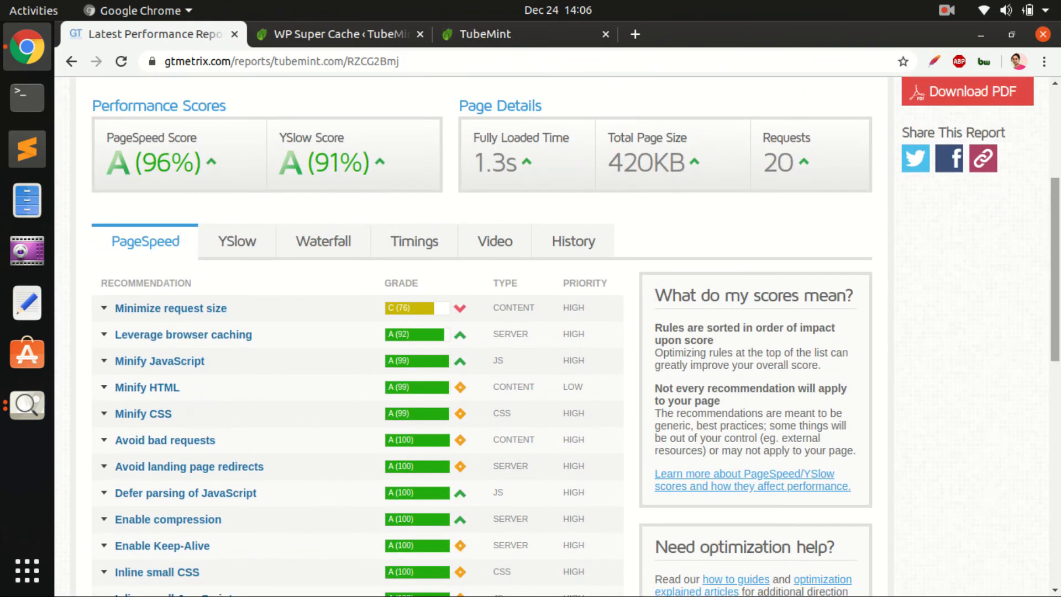
left_click_drag(1058, 287, 1058, 198)
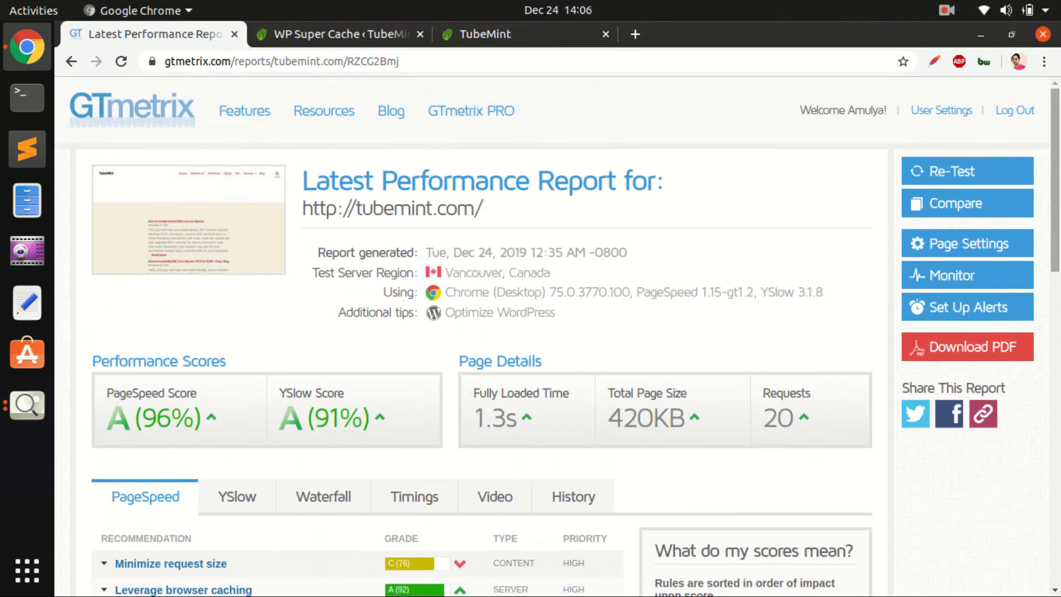
left_click(237, 499)
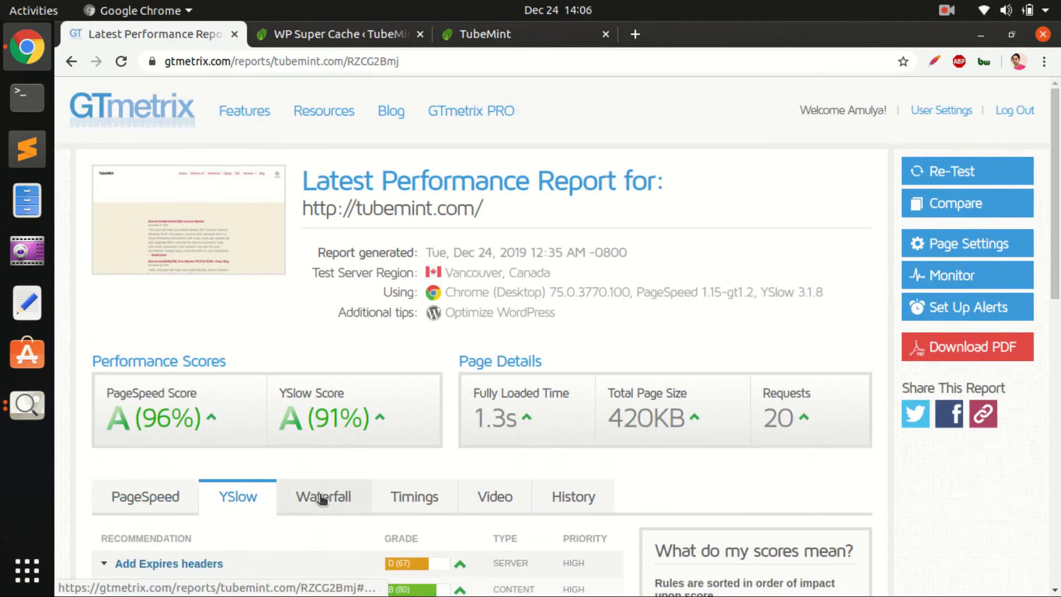